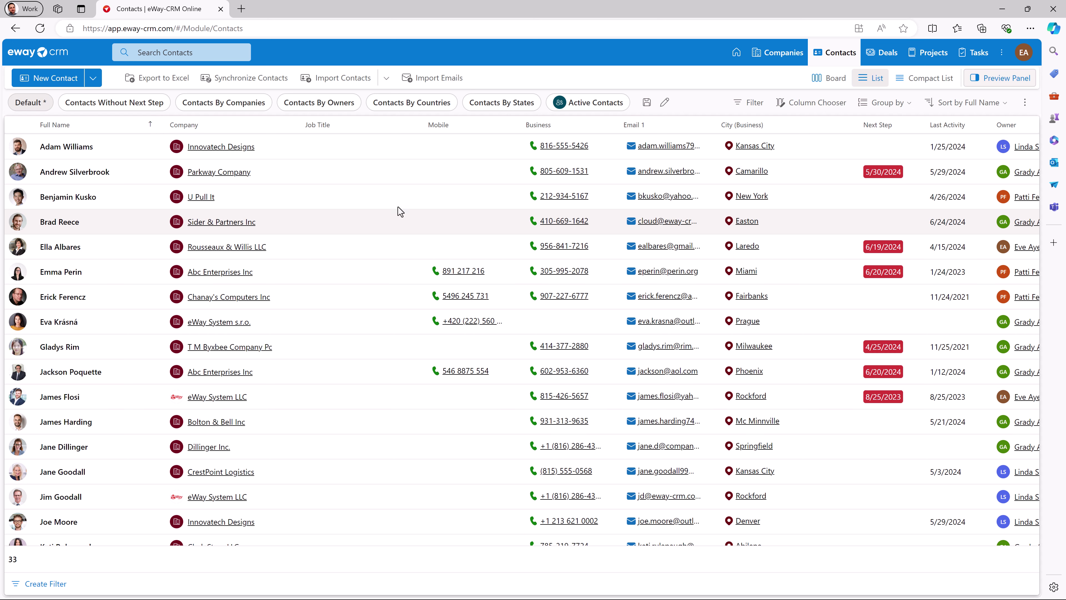
Sort the contacts by company in ascending and descending order, and return to sorting by full name.
click(275, 128)
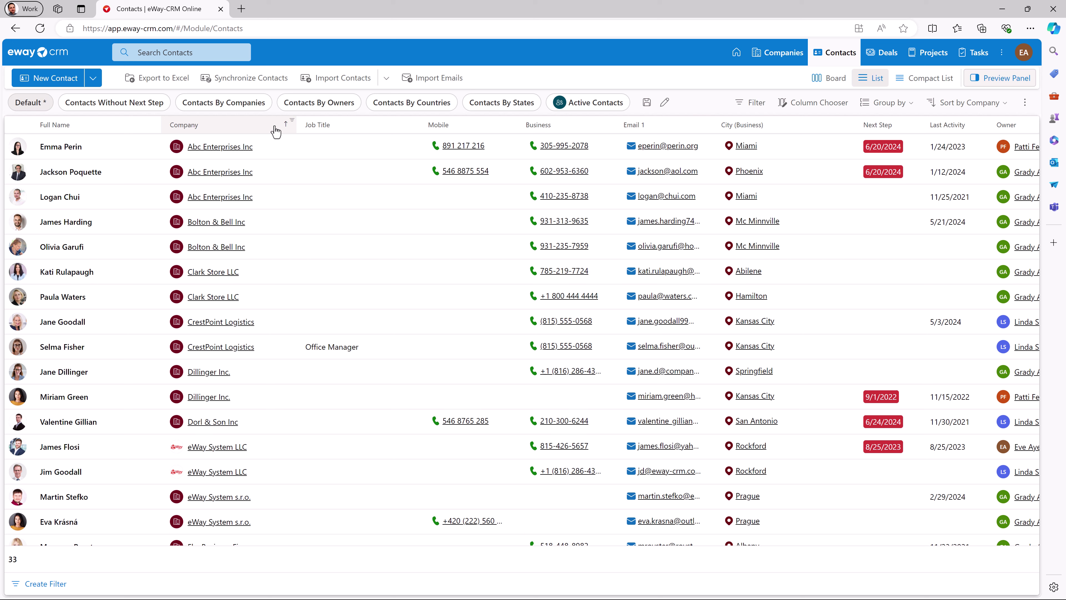
click(275, 128)
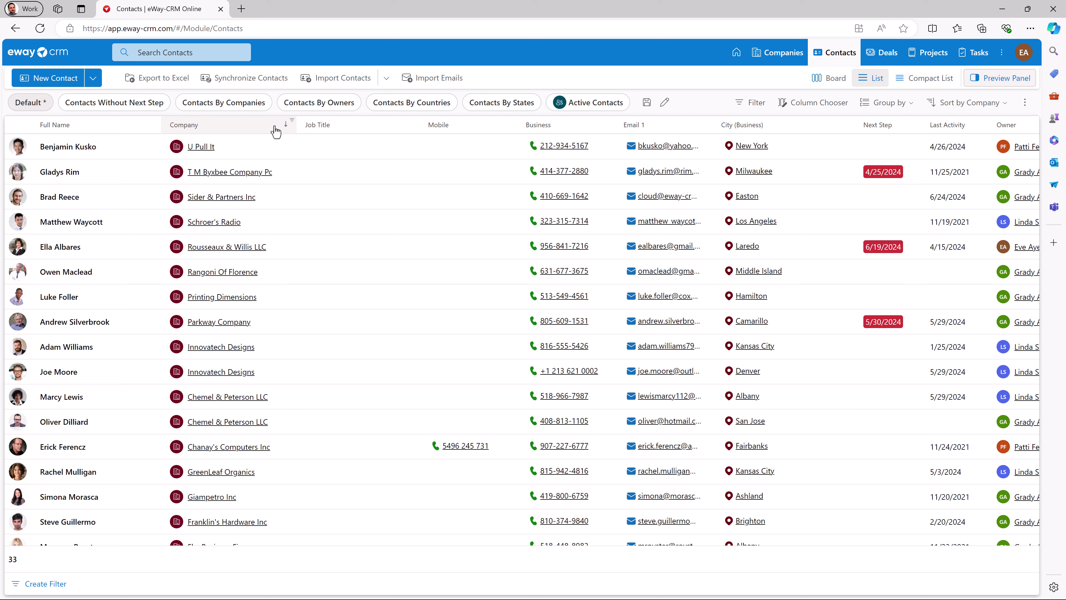
click(135, 130)
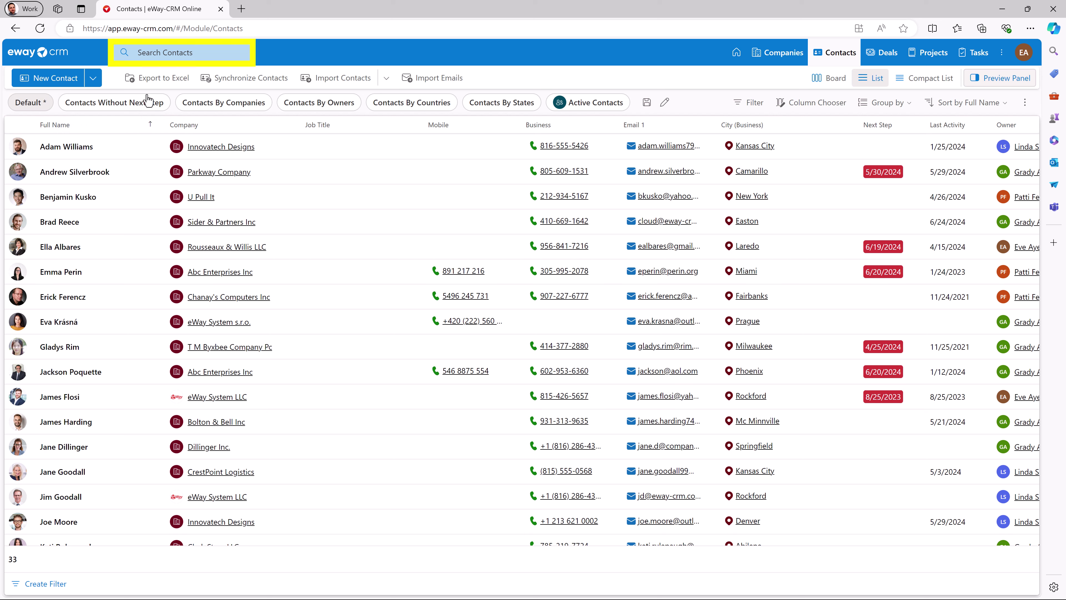
Search the contacts by a first name and preview the matching contact, clearing the search at the end.
click(144, 53)
text(Joe)
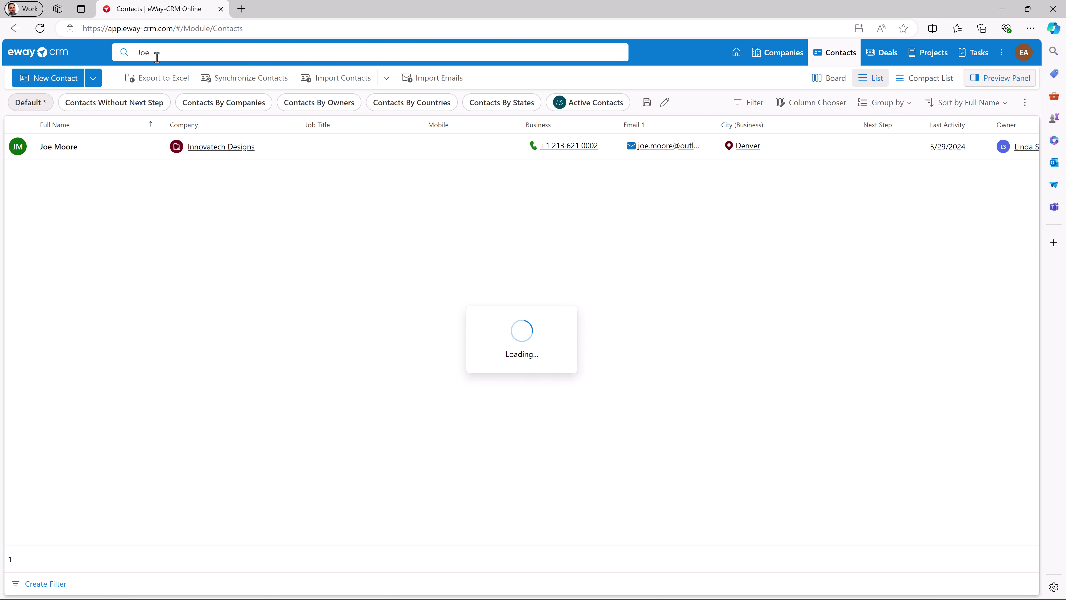
click(130, 147)
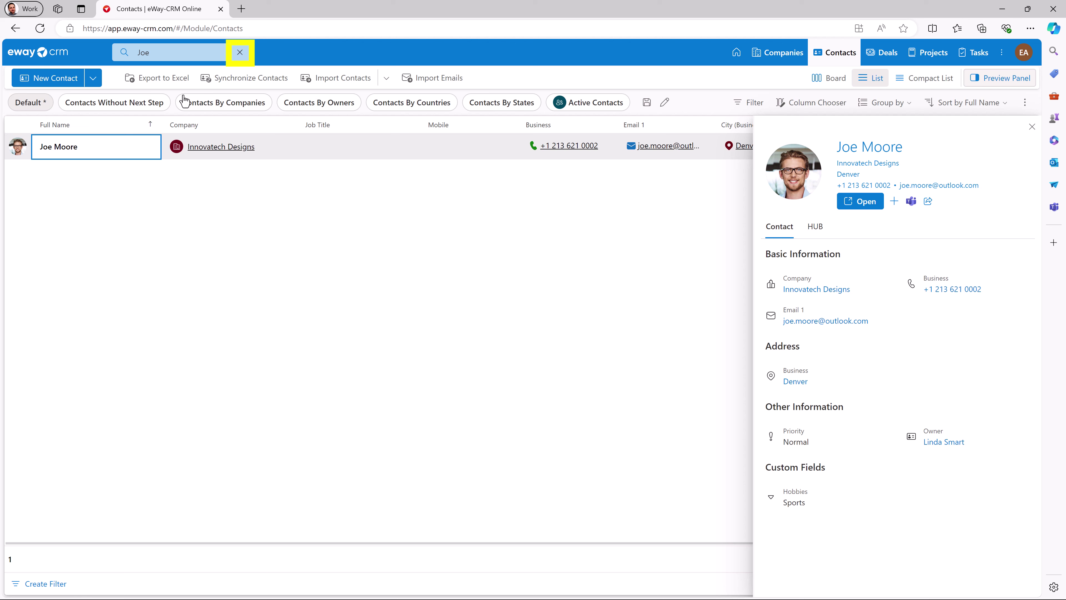
click(240, 53)
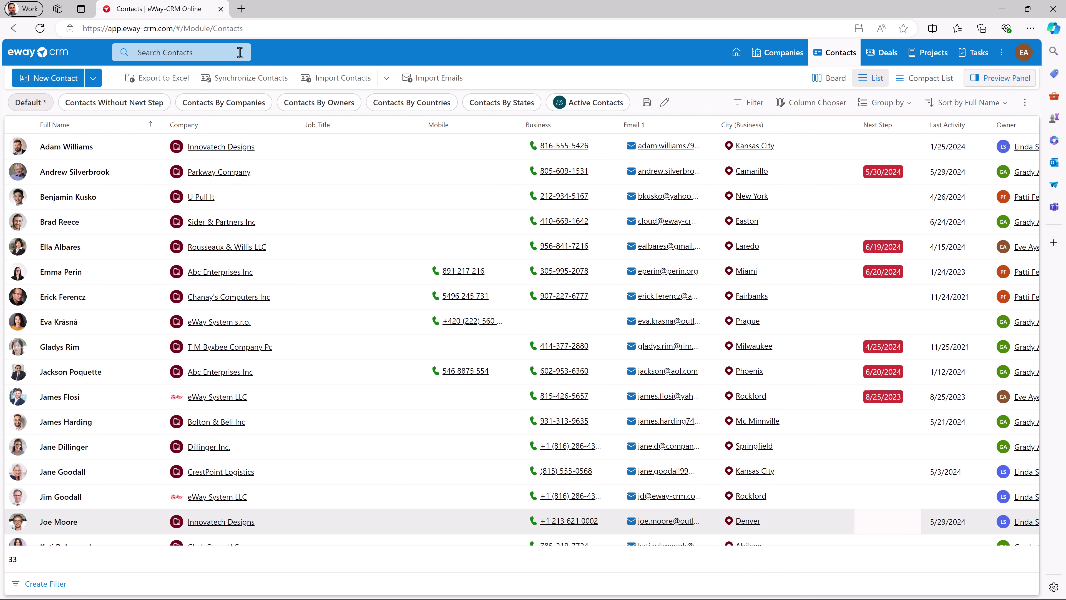
Add the Email 2 column to the contact list between Email 1 and City (Business).
right_click(252, 127)
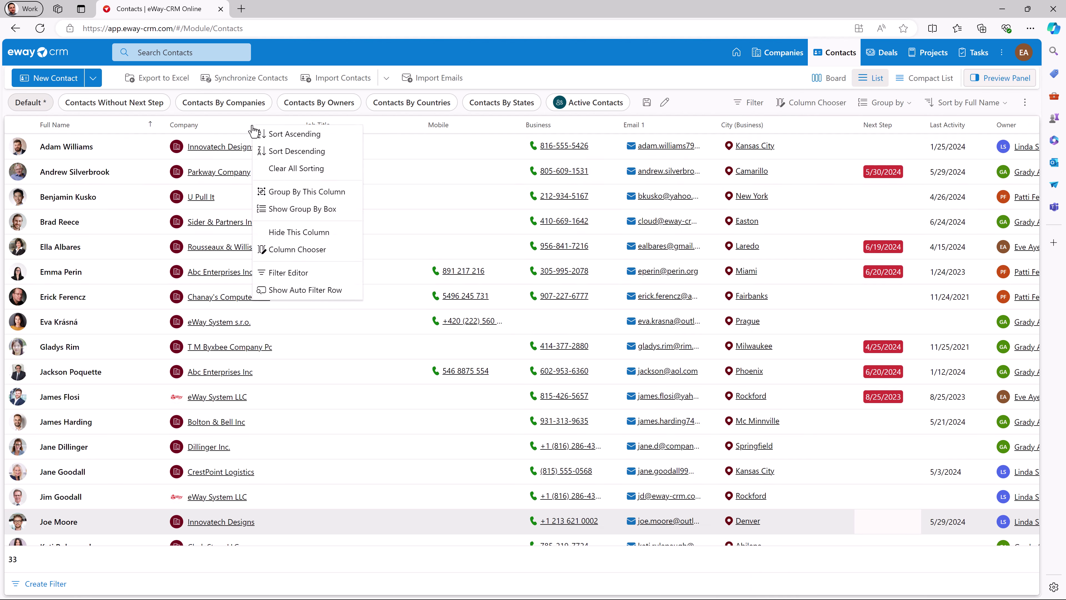
click(298, 251)
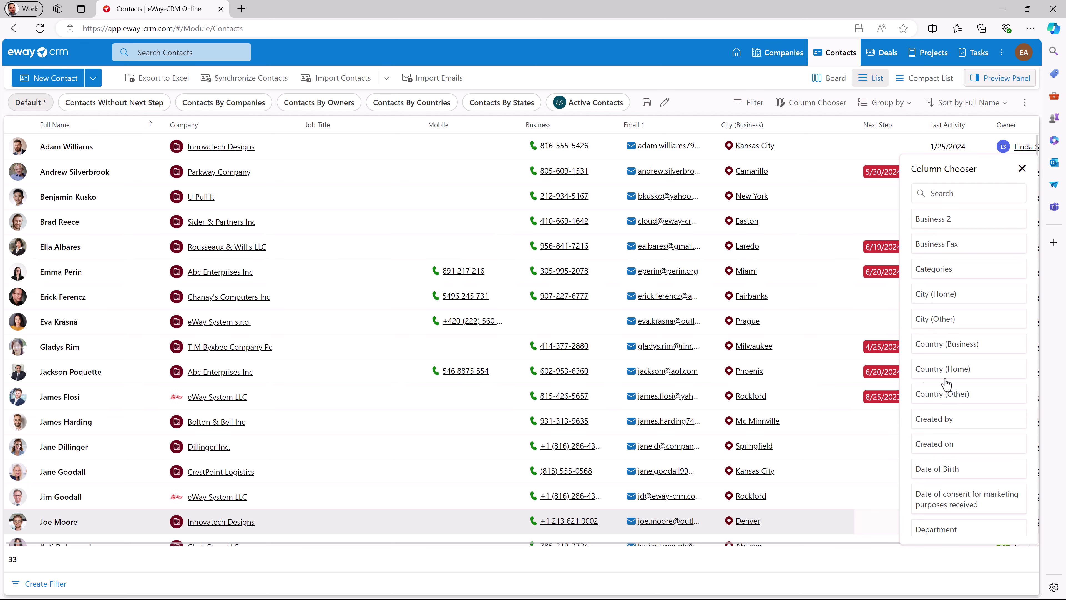
scroll(976, 389, down, 2)
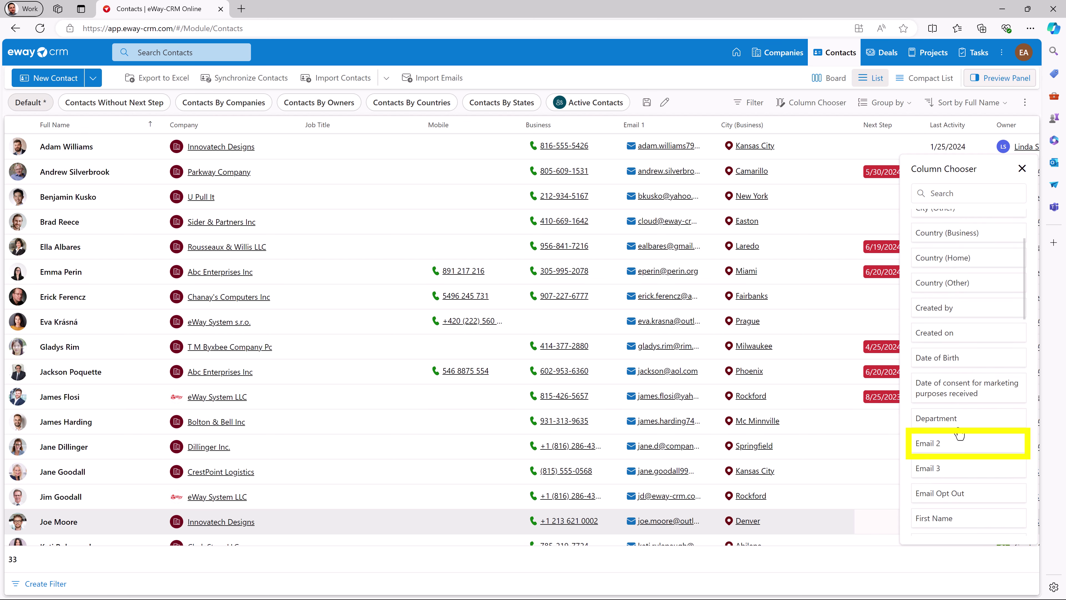
drag(958, 446, 722, 134)
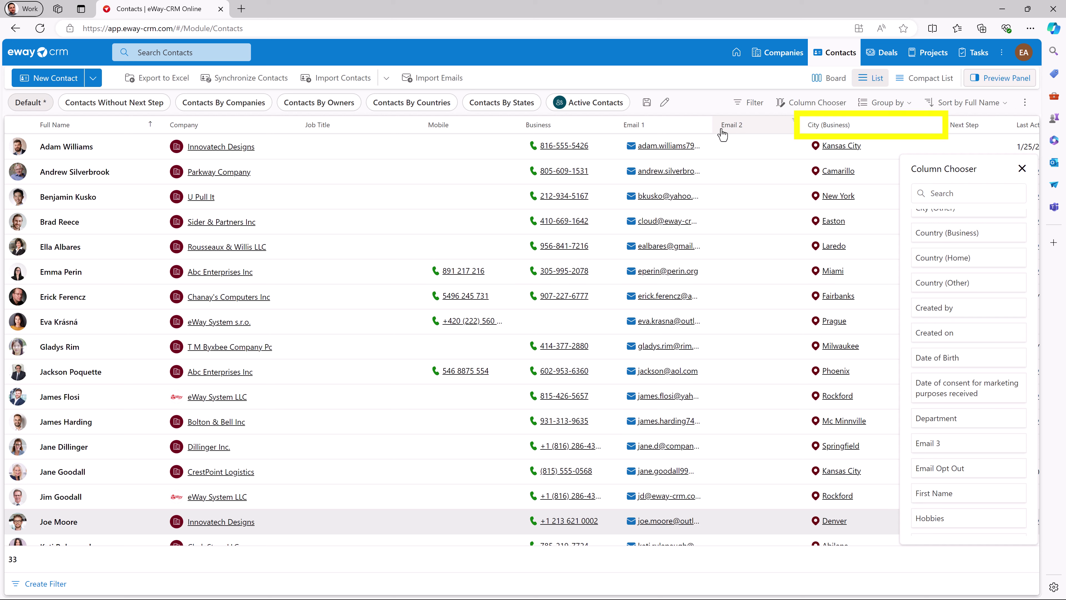
Filter the City (Business) column by the value Kansas City, and clear that filter.
click(936, 121)
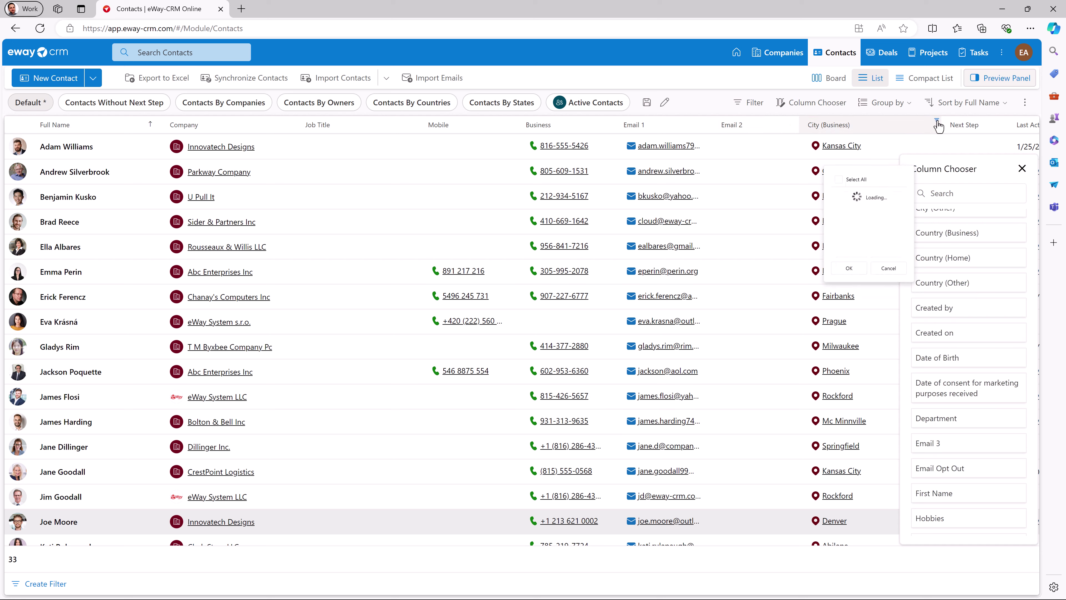
scroll(886, 197, down, 5)
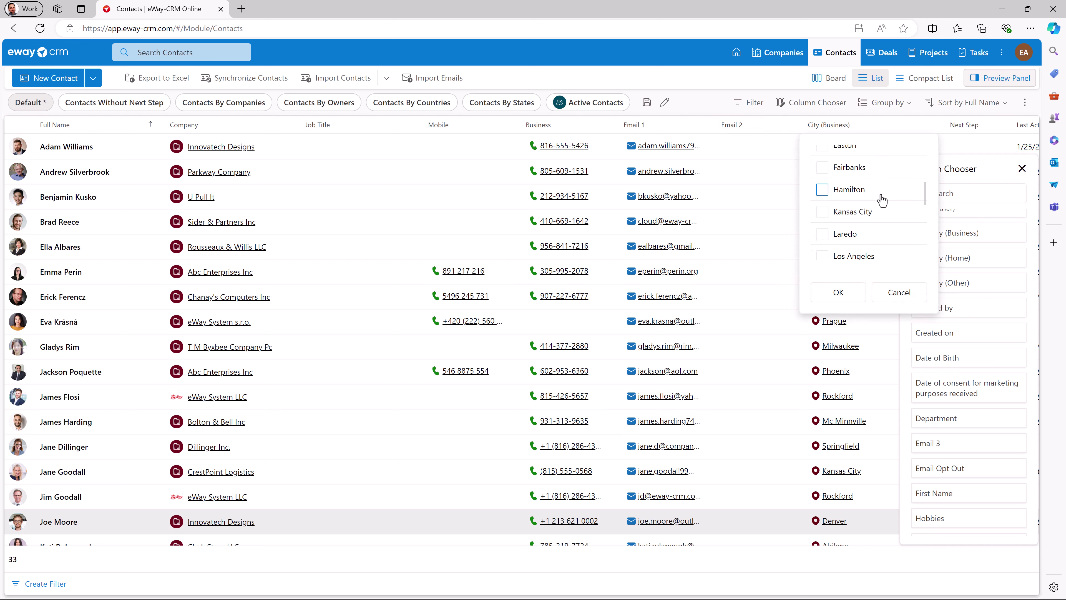
click(823, 212)
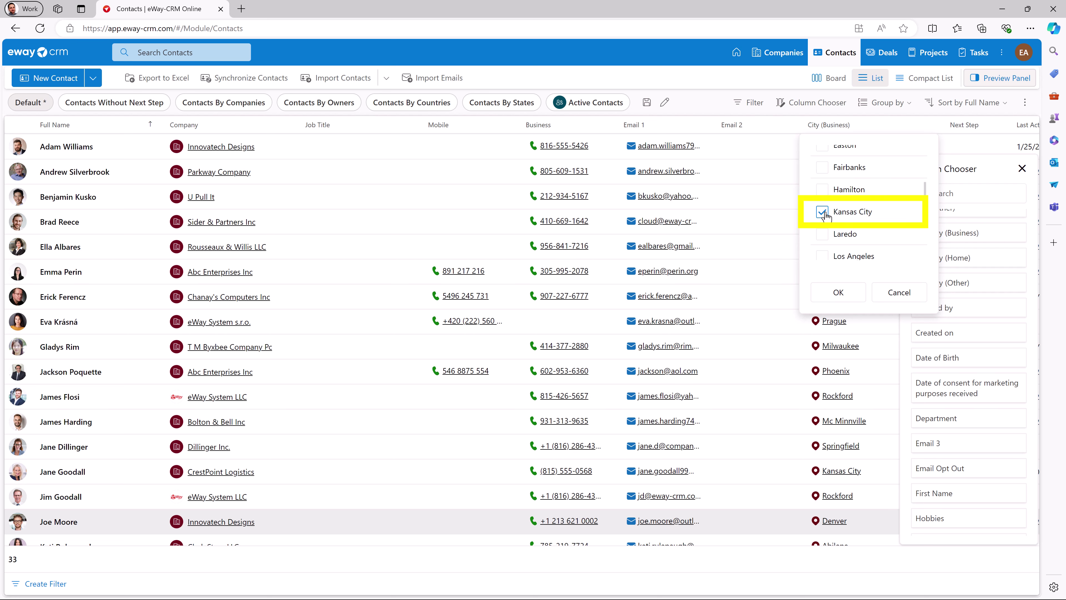
click(838, 293)
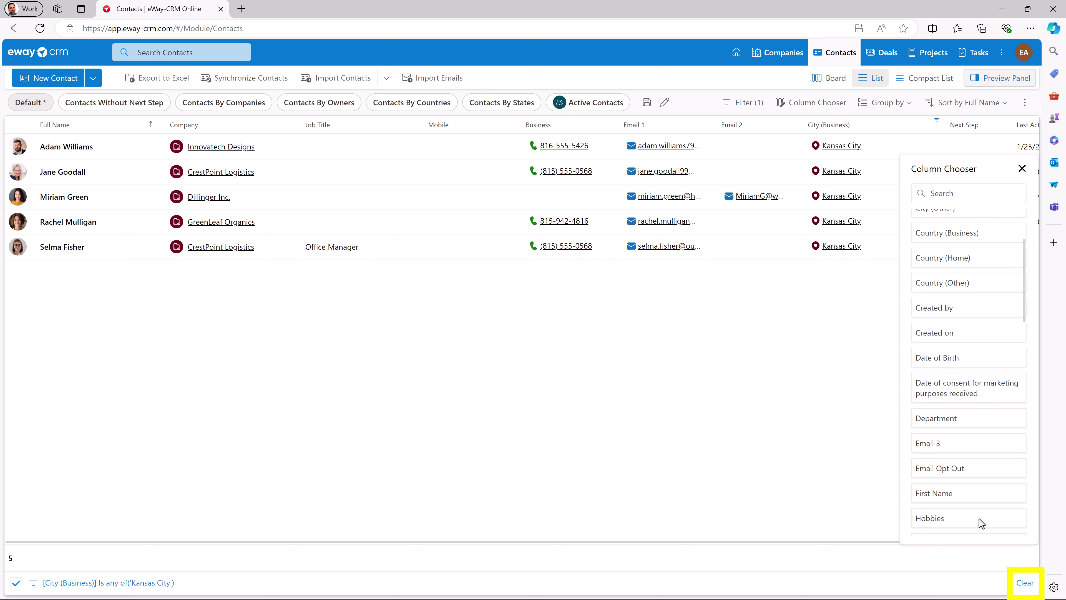
click(1024, 584)
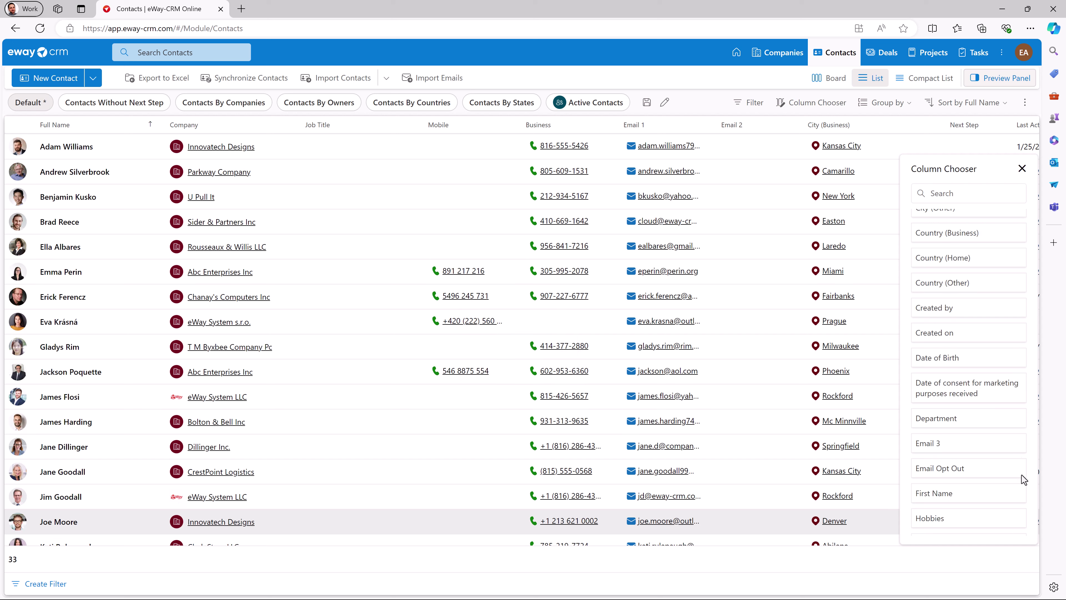
Close the Column Chooser and show the auto filter row in the contact list.
click(1022, 168)
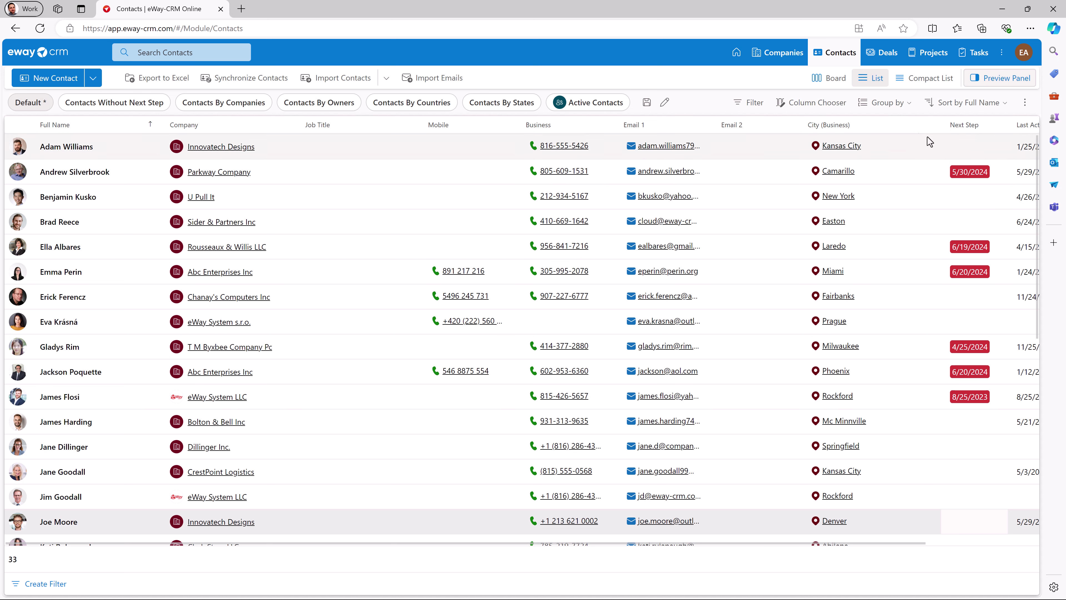
right_click(906, 129)
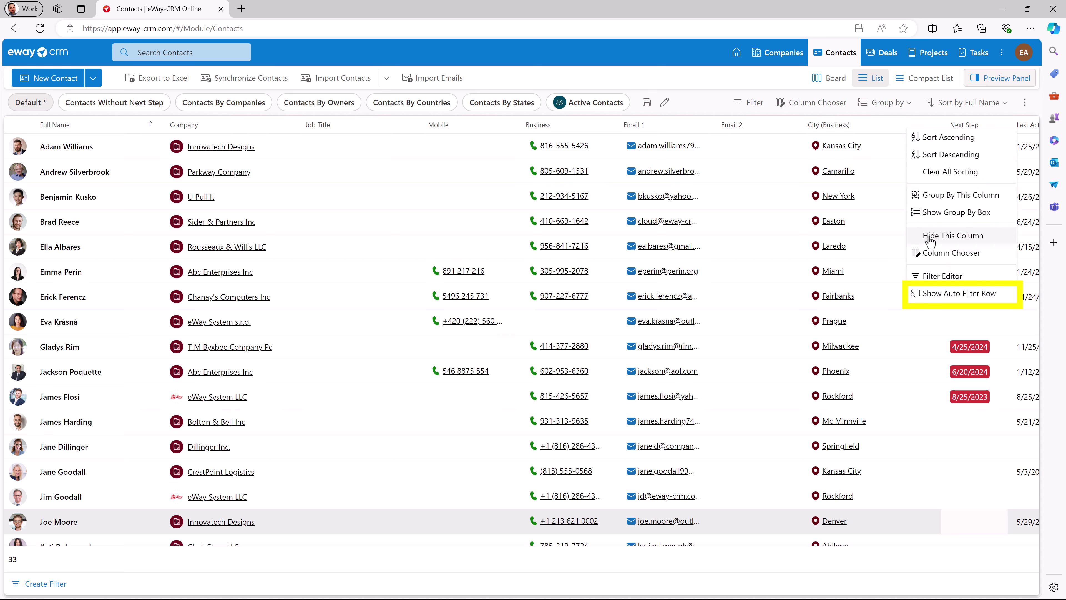
click(937, 294)
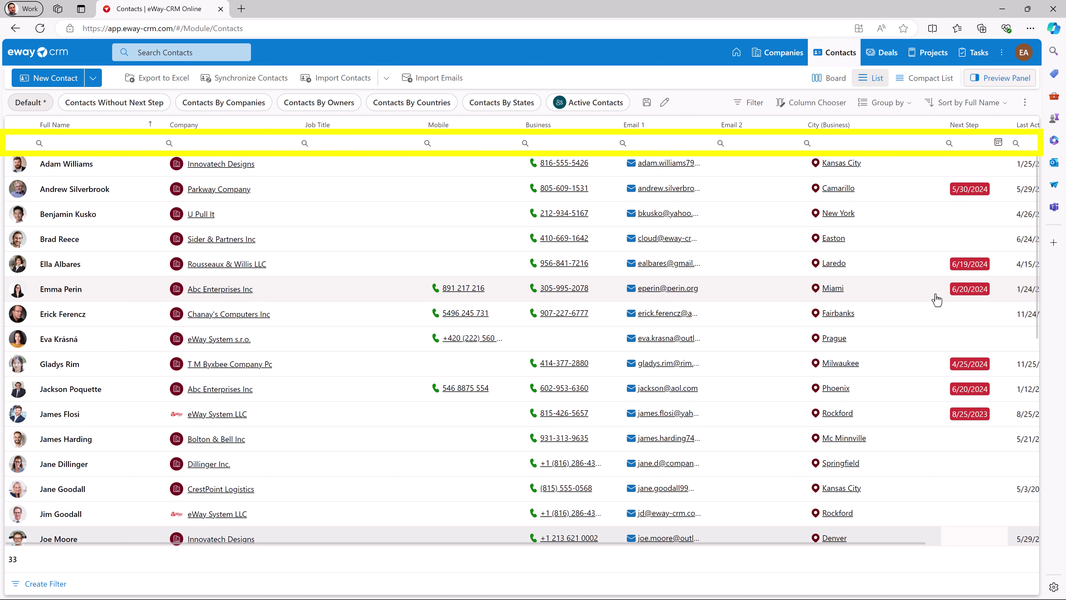
Filter City (Business) in the auto filter row with "Kansas City" and the Does not contain operator.
click(869, 143)
text(Kansa)
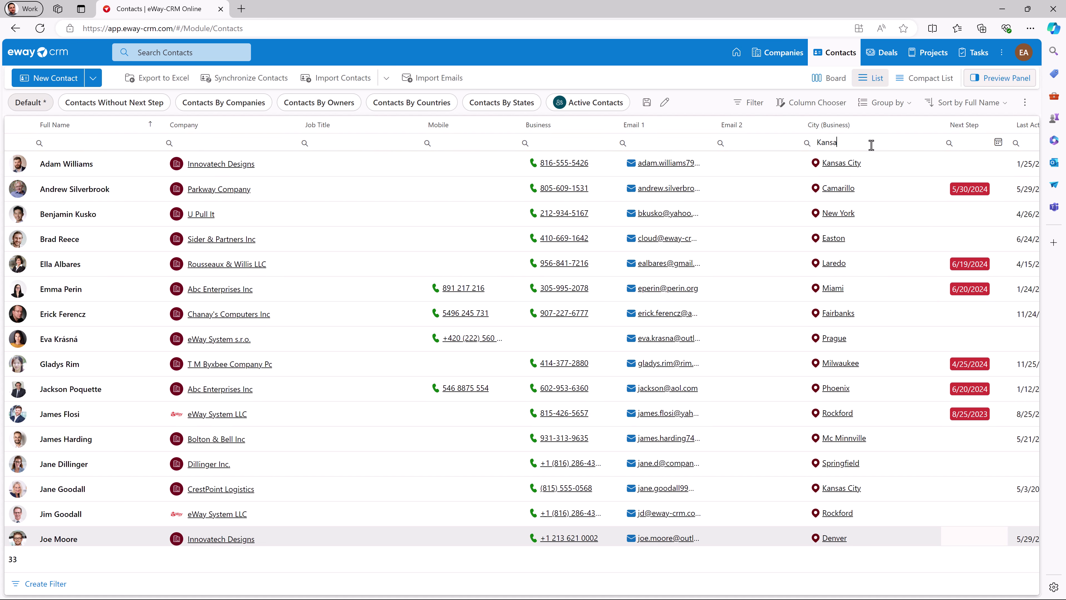
text(s City)
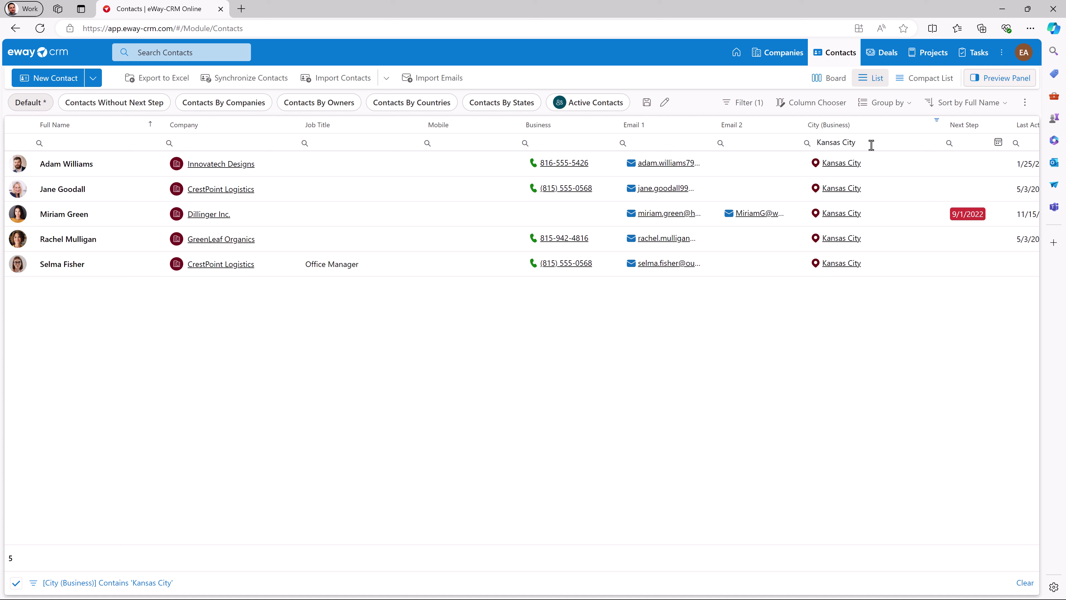
click(808, 144)
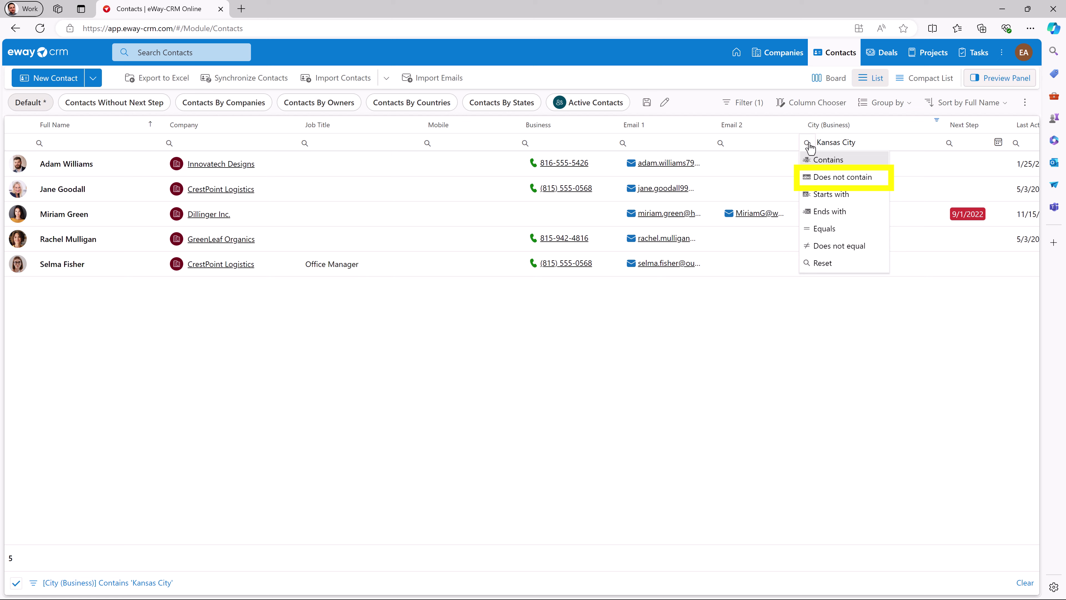
click(825, 177)
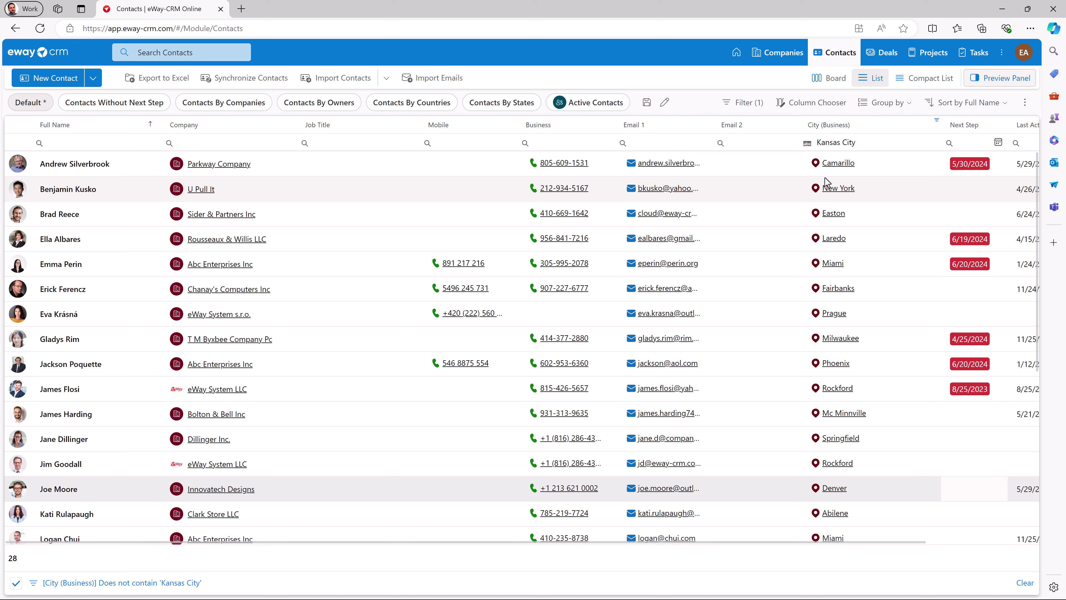
Open the current filter in the Filter Builder and remove its City (Business) condition.
right_click(789, 132)
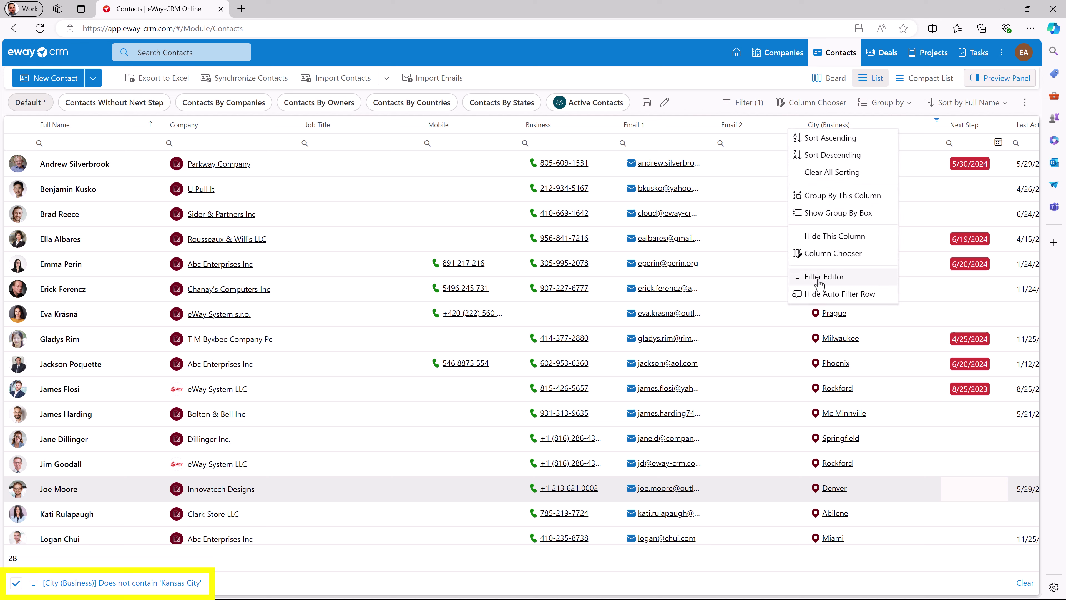
click(146, 584)
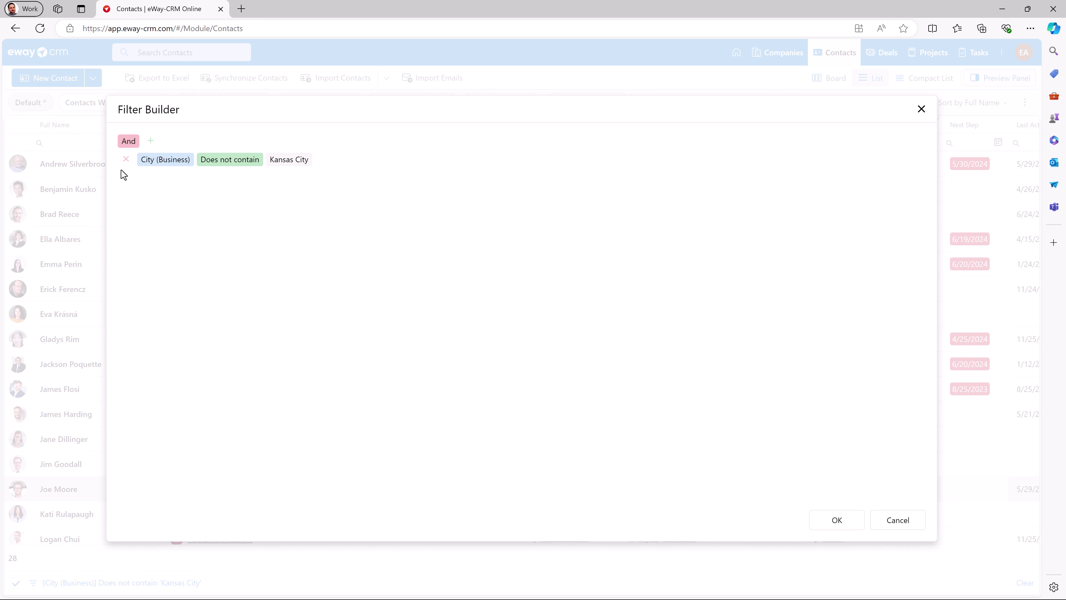
click(125, 161)
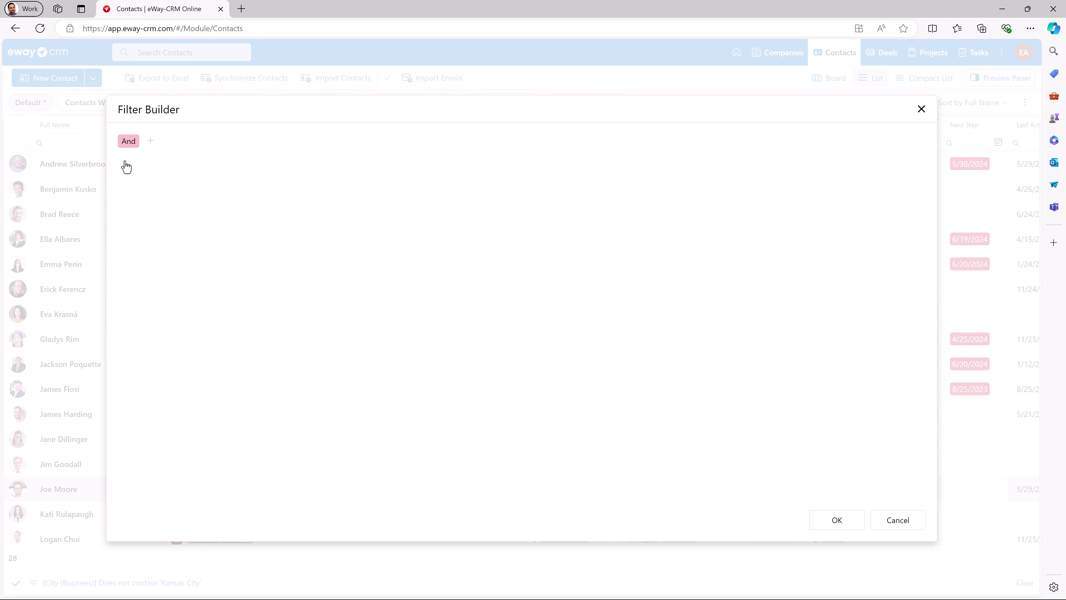
Add a new condition on the Owner field to the And group.
click(152, 141)
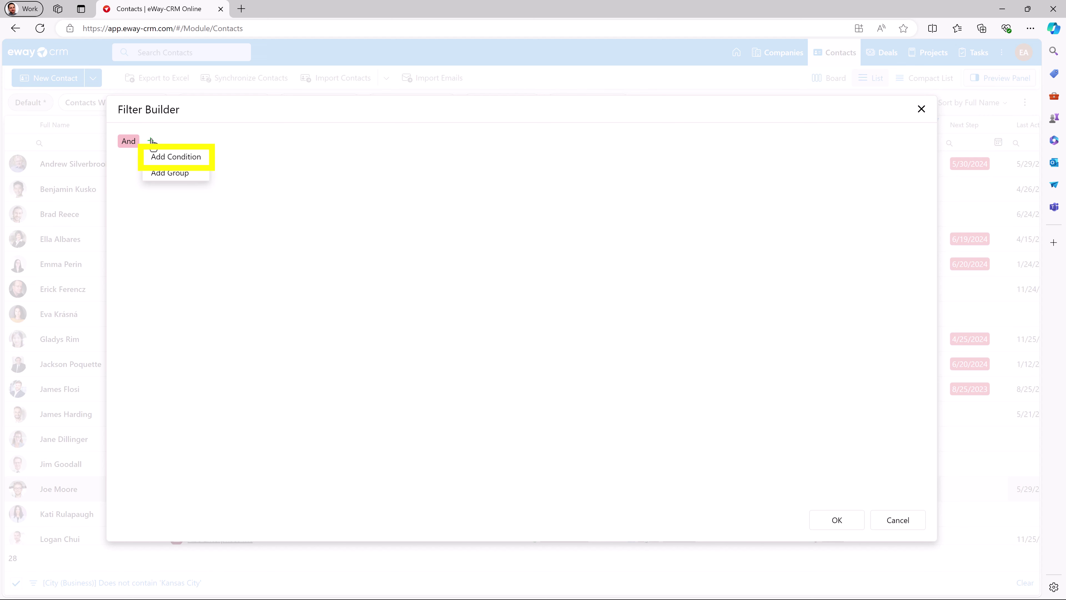
click(154, 156)
click(157, 163)
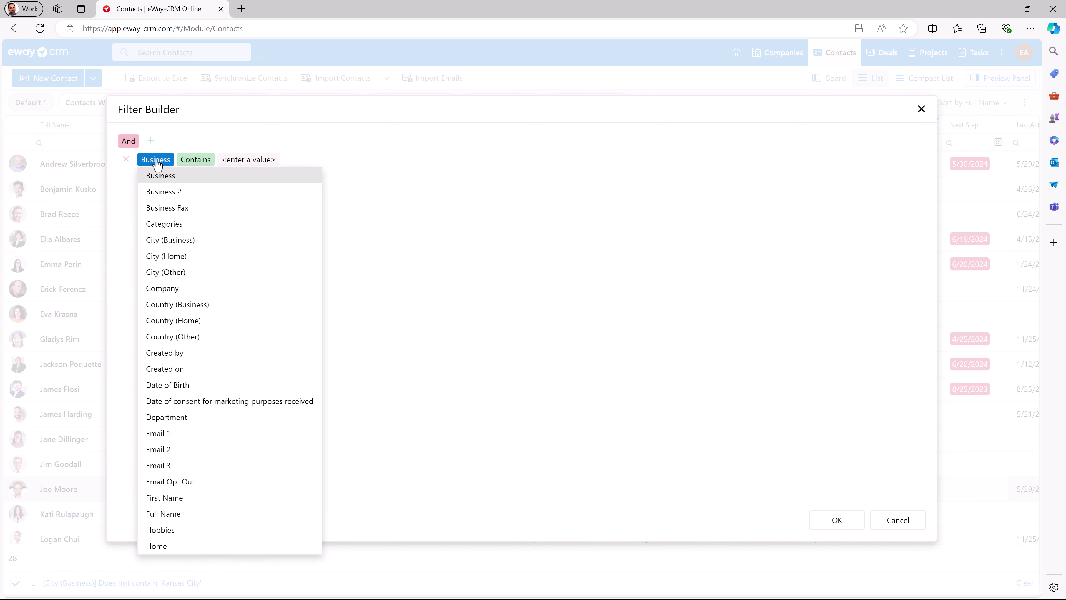
scroll(172, 297, down, 10)
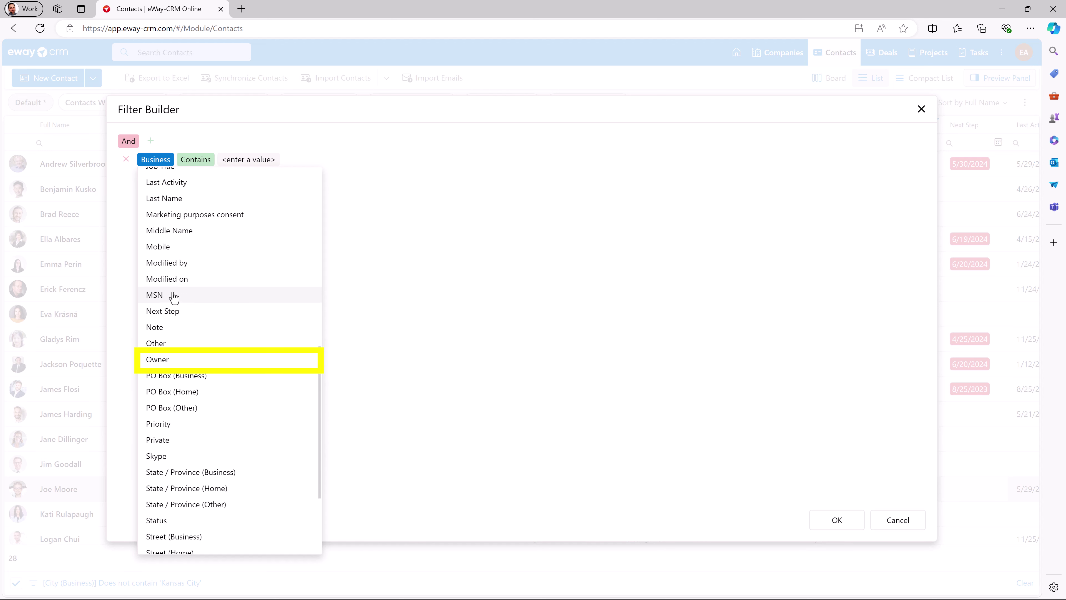
click(172, 360)
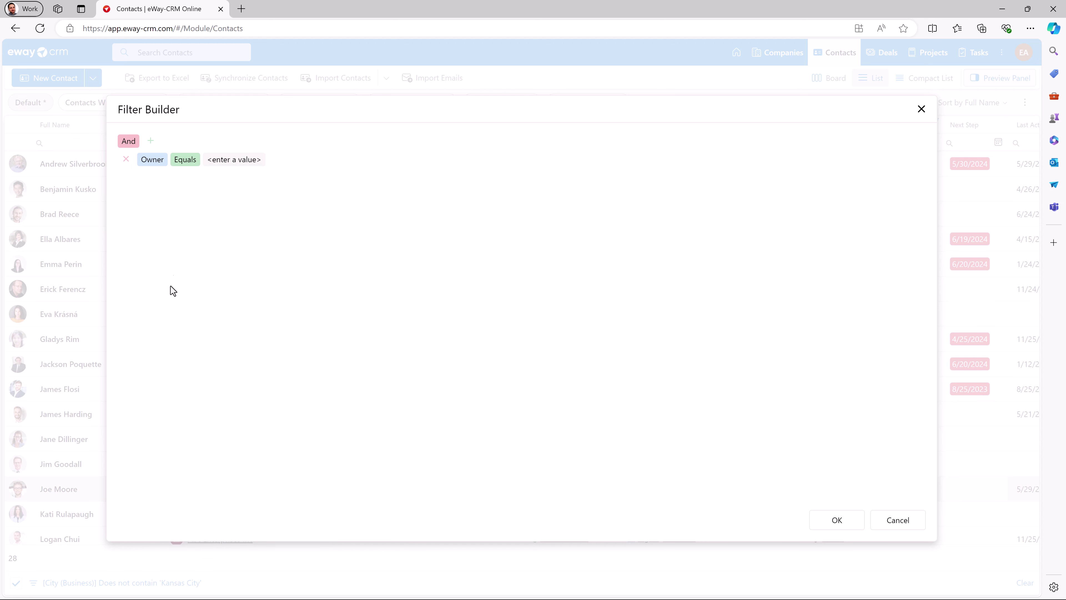
Set the Owner condition to Is any of with the two middle people in the owner list.
click(182, 163)
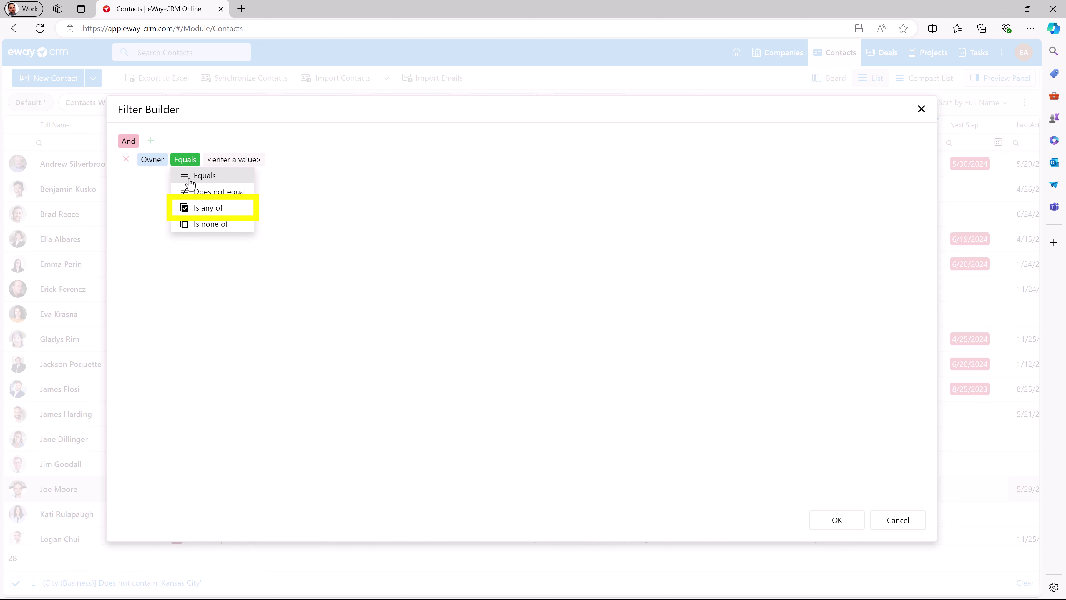
click(201, 209)
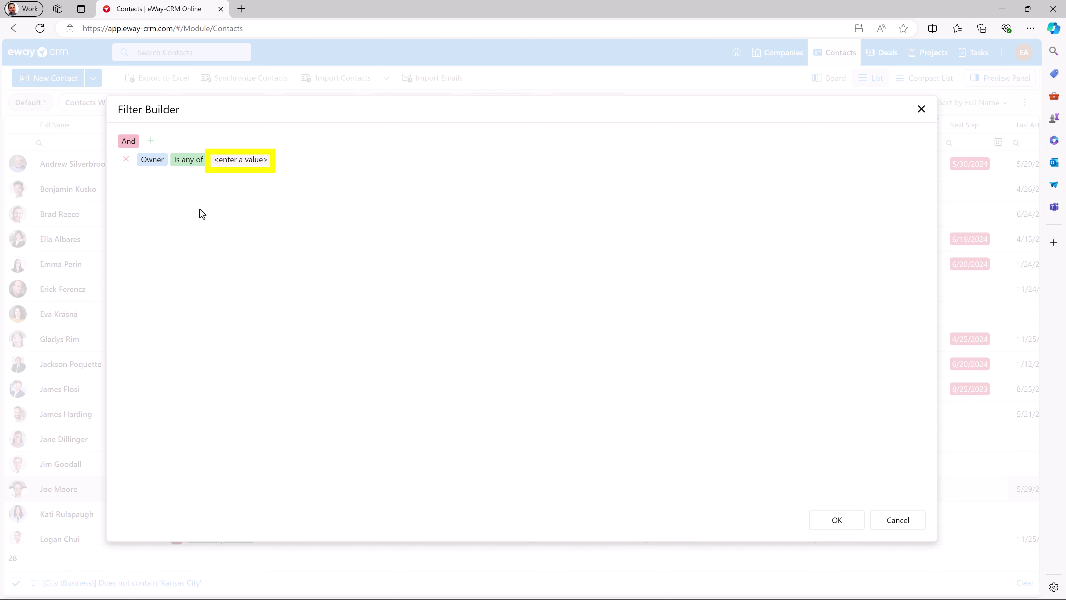
click(227, 167)
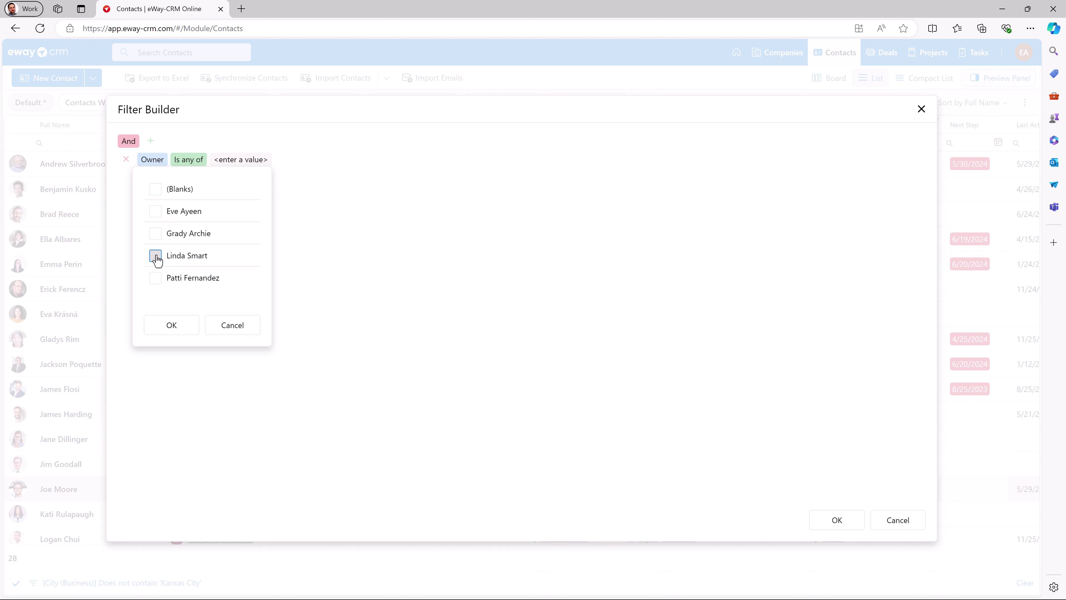
click(156, 256)
click(155, 234)
click(162, 327)
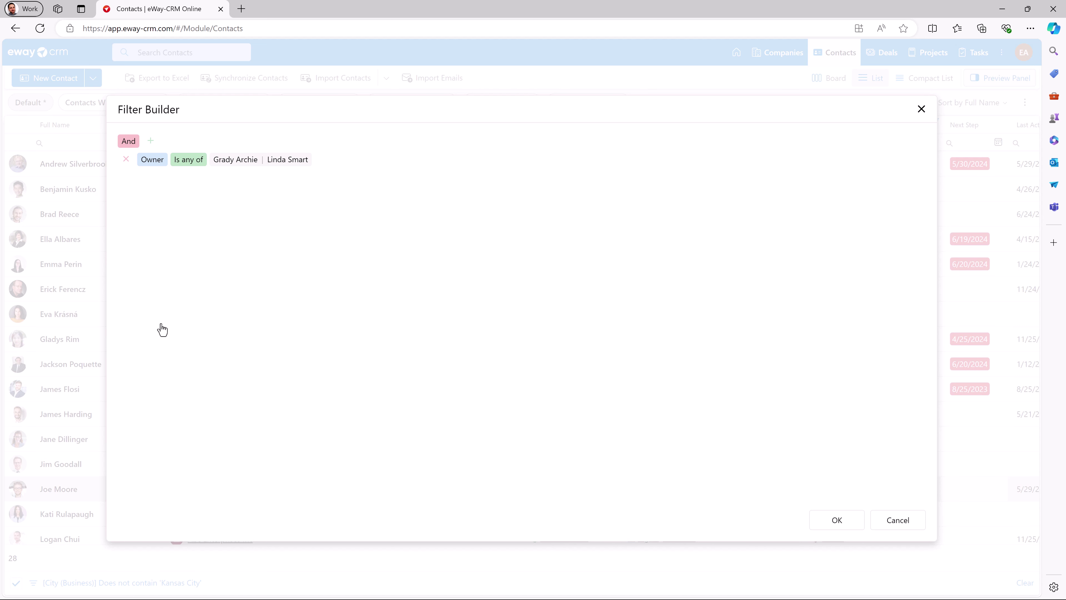
Add a second condition on the Last Activity field to the And group in the Filter Builder.
click(150, 142)
click(165, 157)
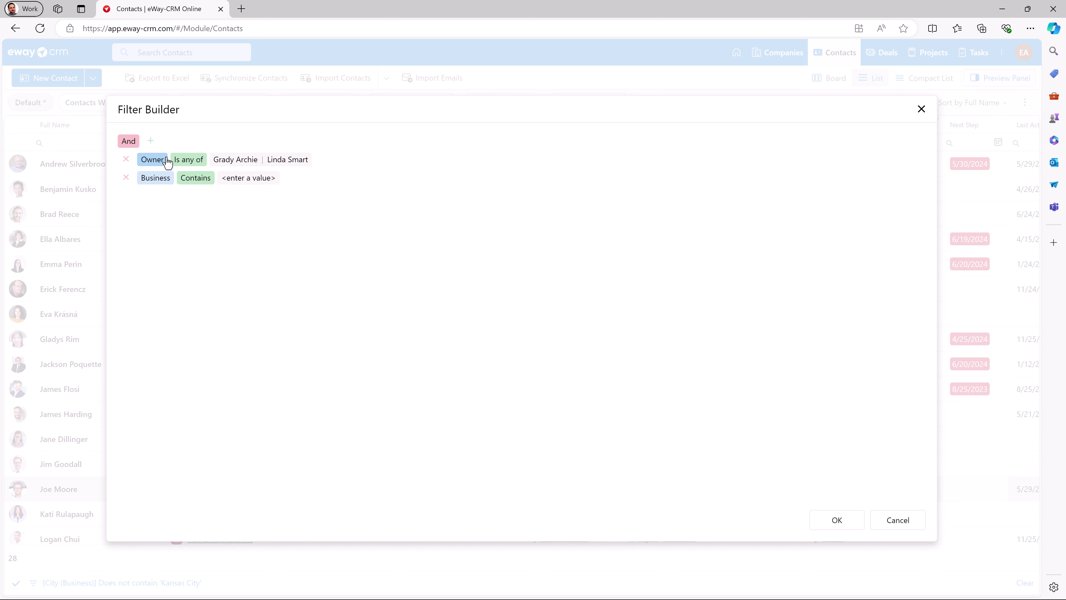
click(161, 180)
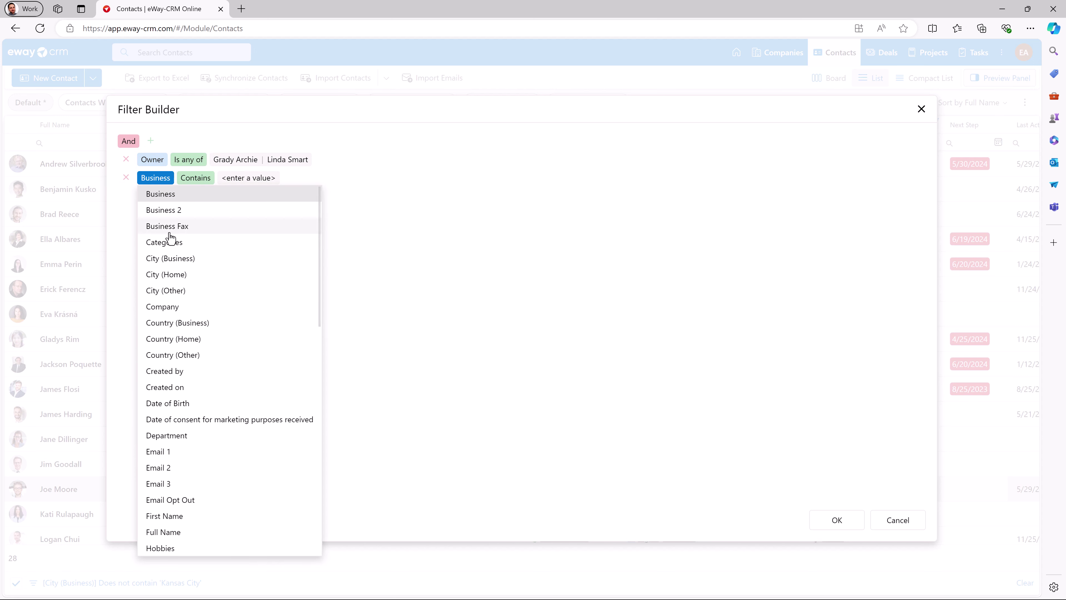
scroll(168, 239, down, 4)
scroll(172, 241, down, 3)
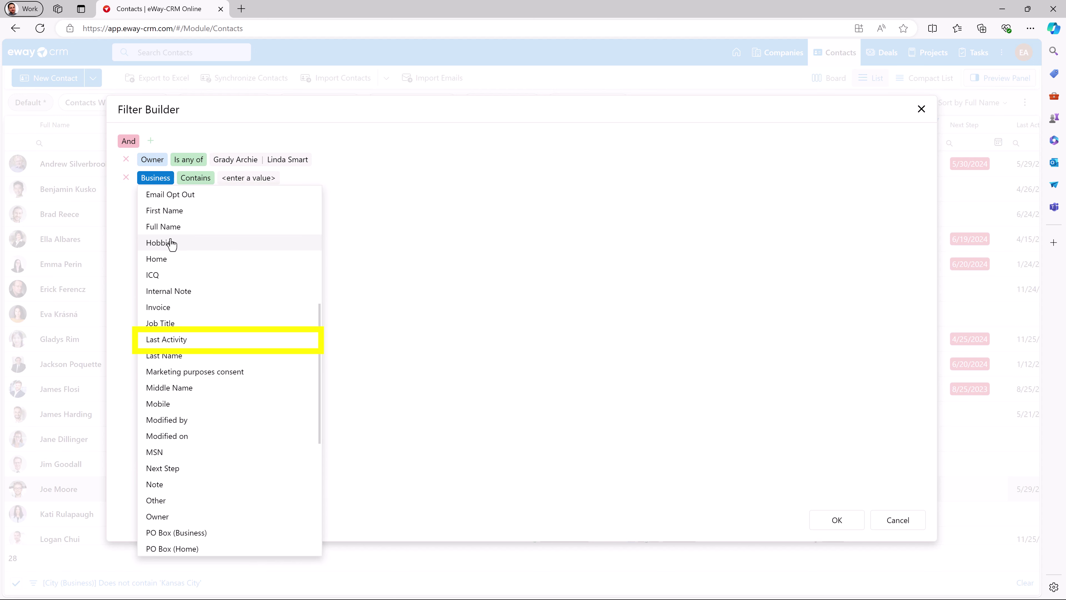
click(178, 342)
Set the Last Activity condition to Is Prior This Year and apply the combined filter to the contact list.
click(202, 178)
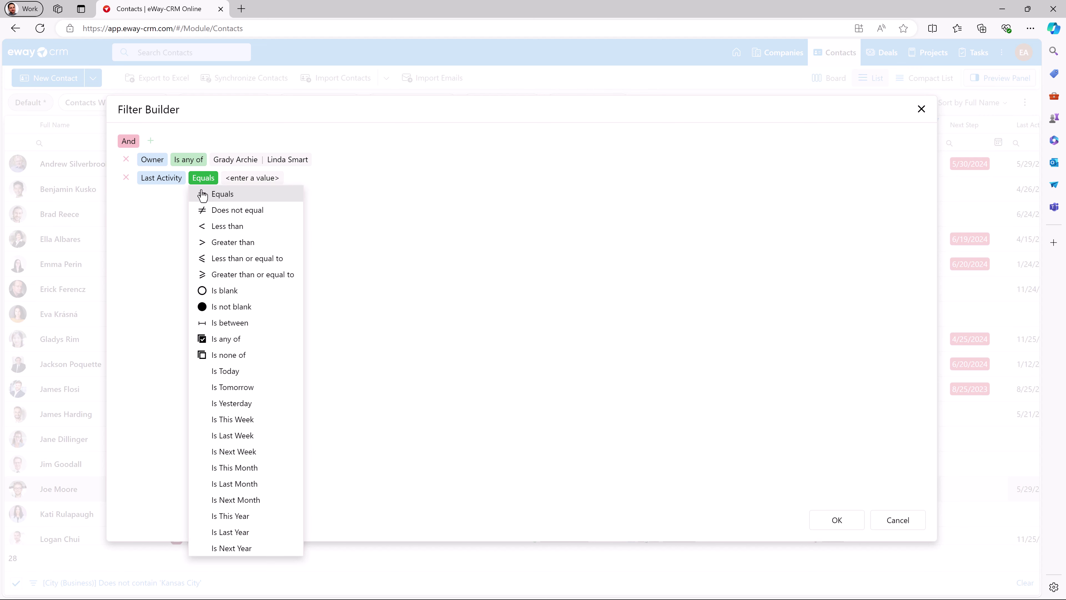
scroll(229, 317, down, 3)
scroll(229, 318, down, 5)
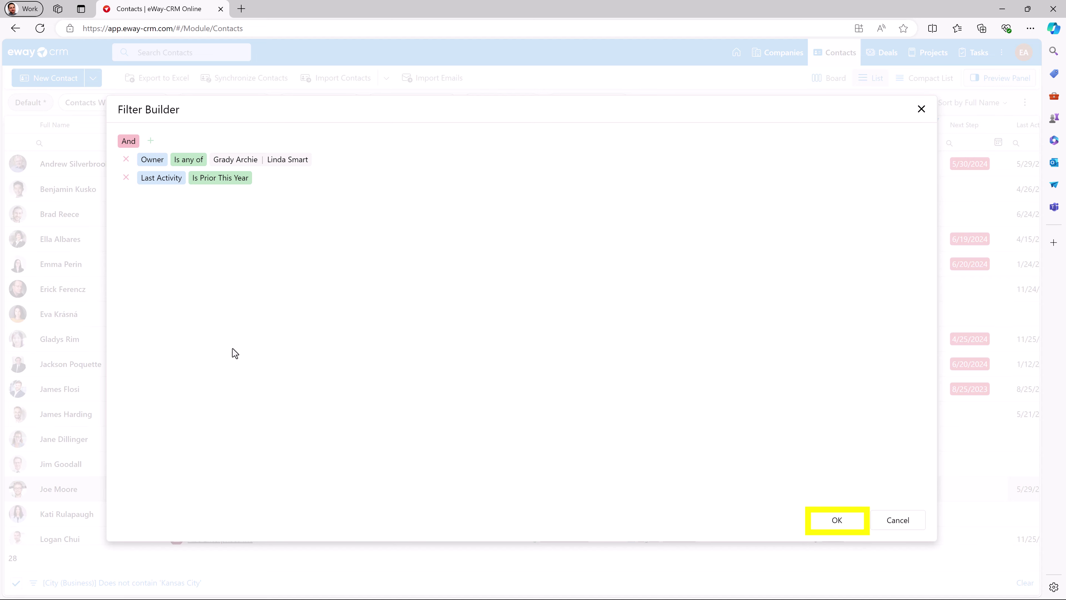
click(829, 521)
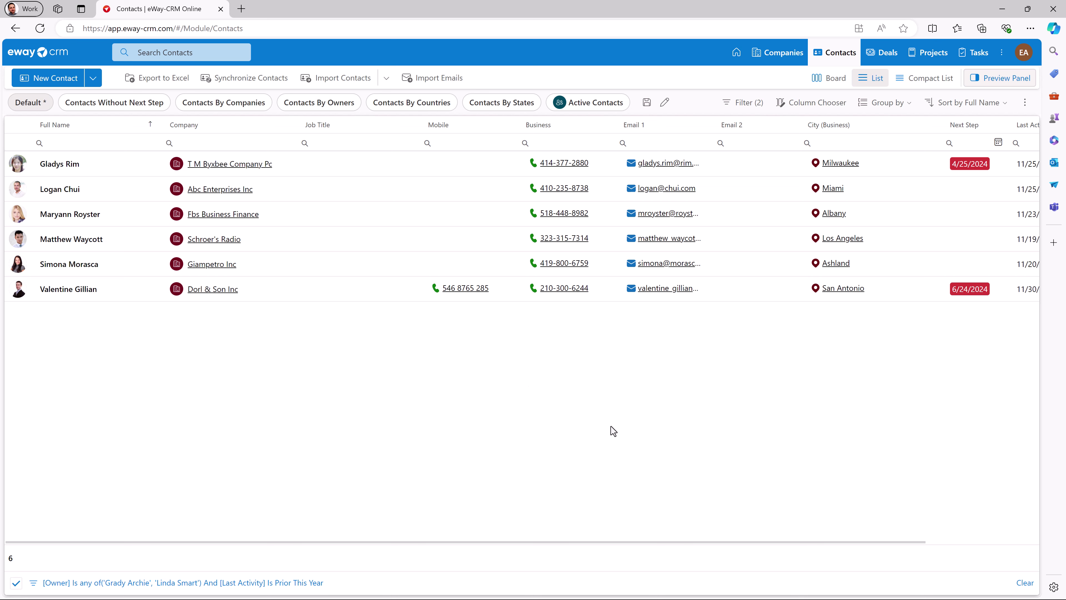
Preview the Dorl & Son Inc contact and review its HUB history, including the full note of the 2021 status call.
click(296, 294)
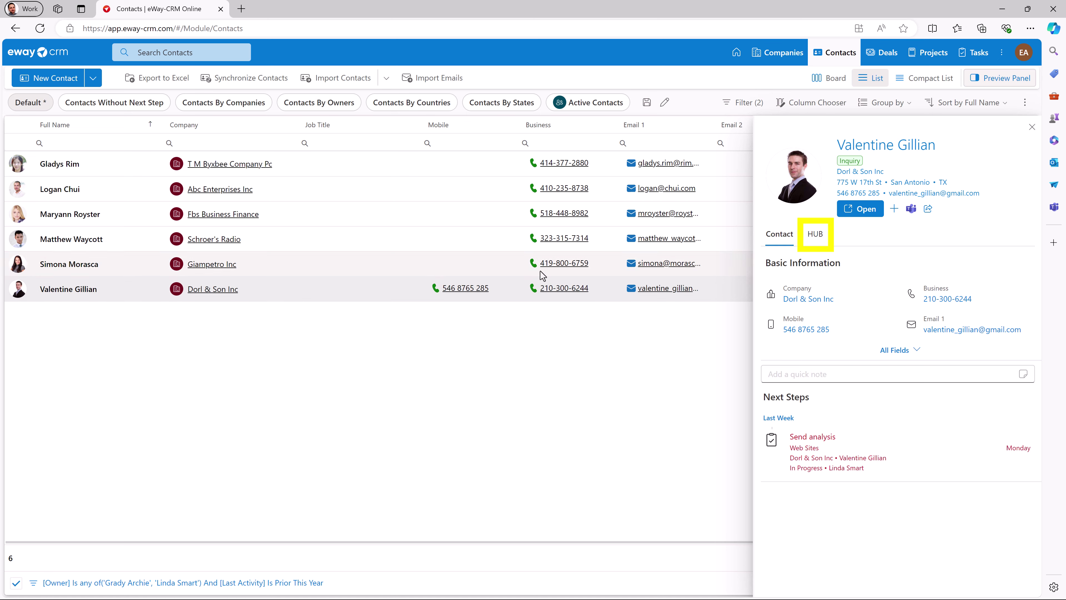
click(806, 241)
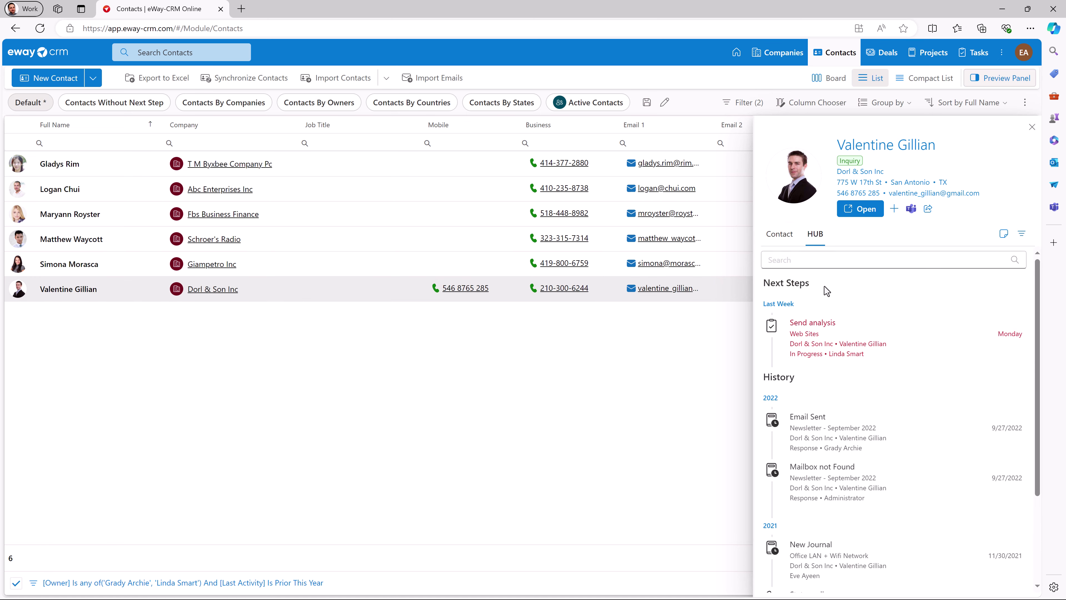
scroll(824, 294, down, 3)
click(792, 514)
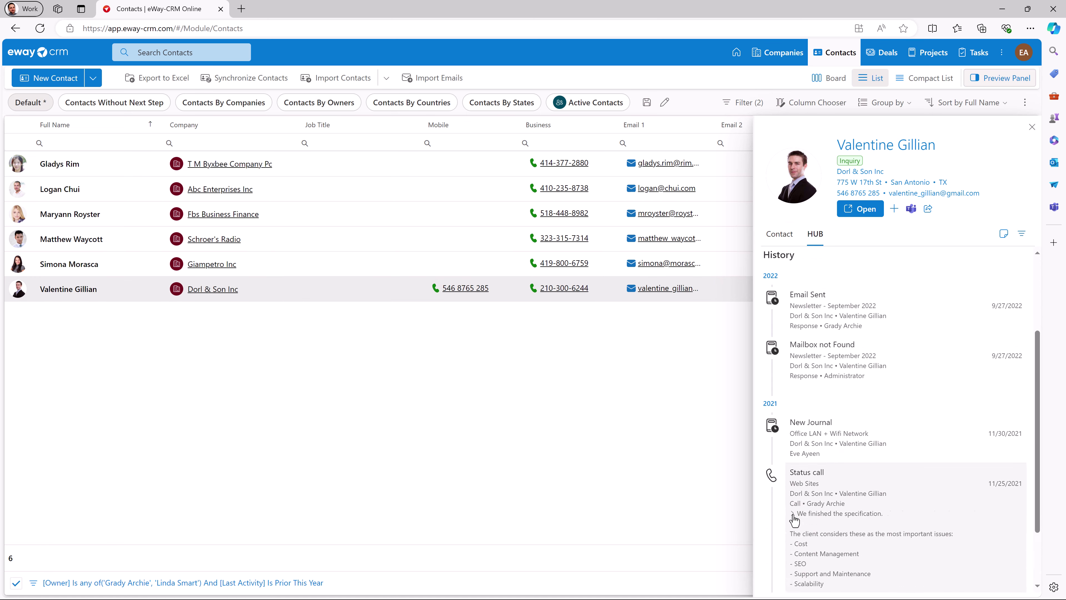
scroll(793, 520, down, 2)
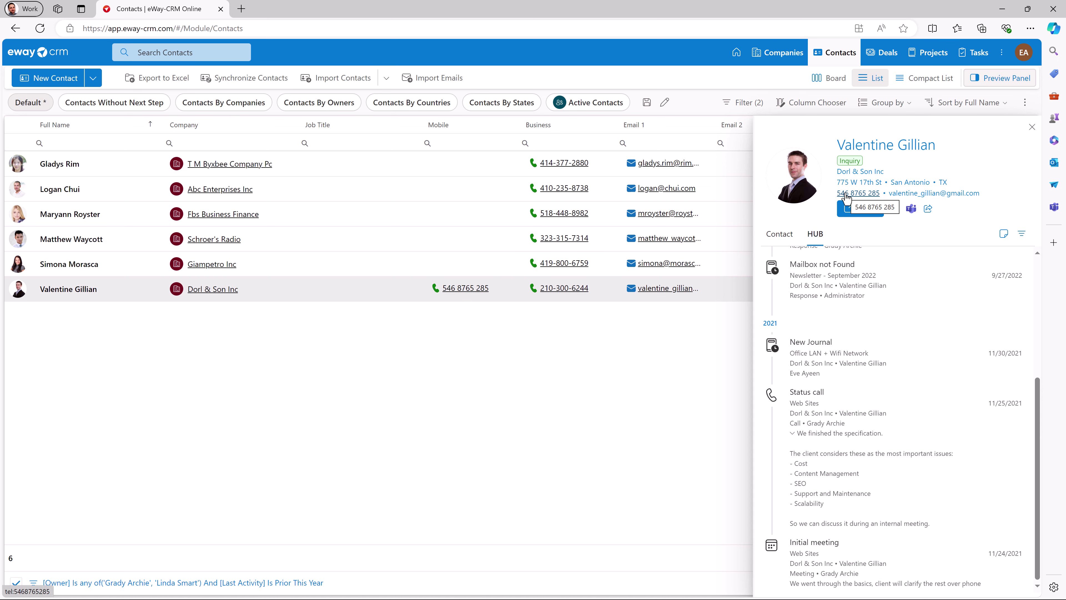
Check the Add New options for the Dorl & Son Inc contact and return to its Contact details with the quick note field active.
click(896, 208)
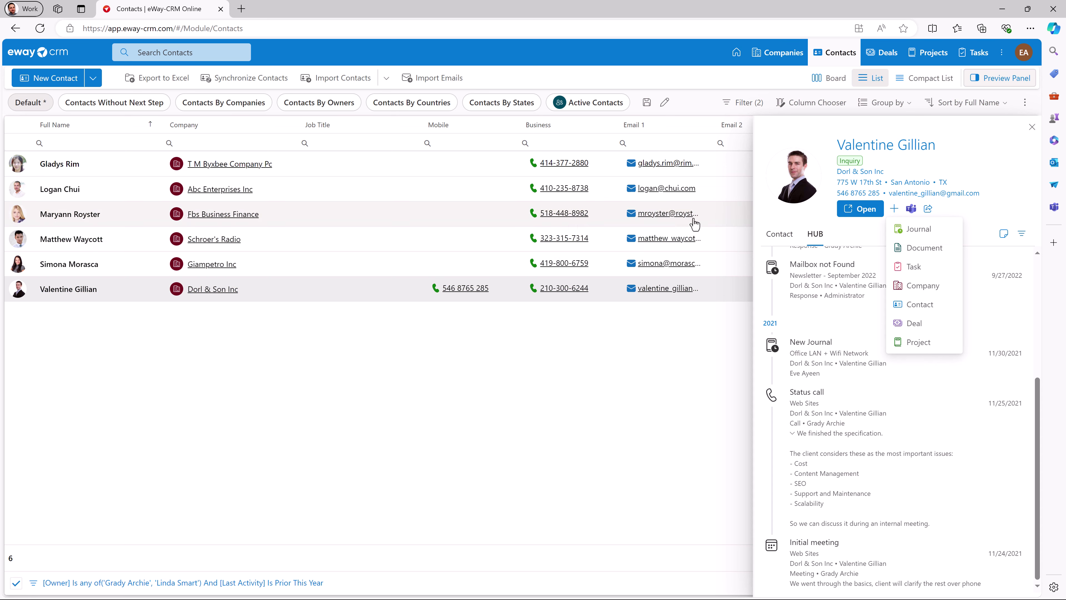
right_click(361, 302)
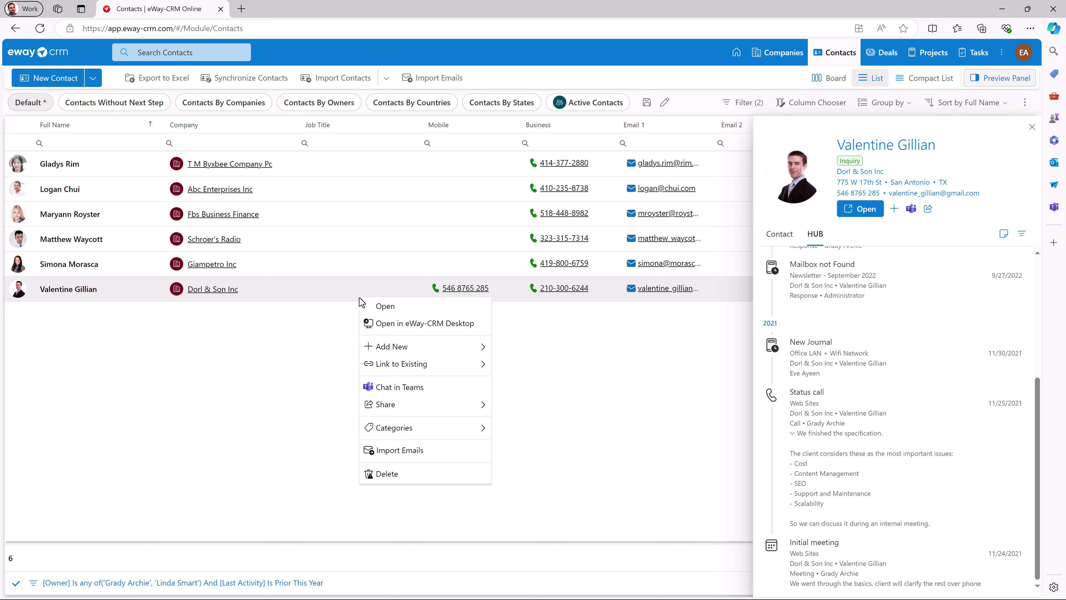
mouse_move(416, 351)
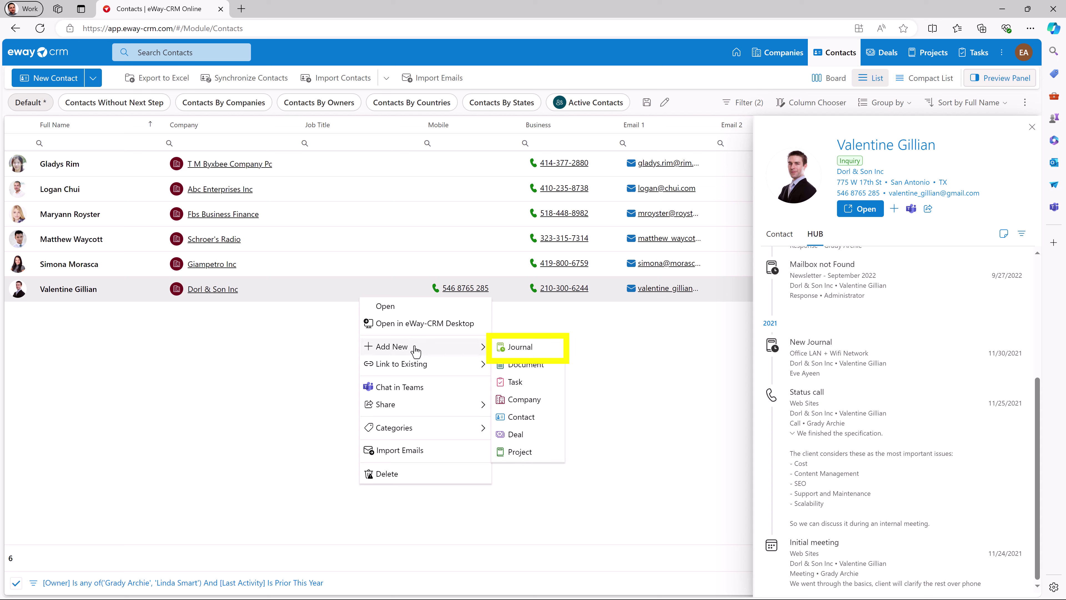
click(779, 236)
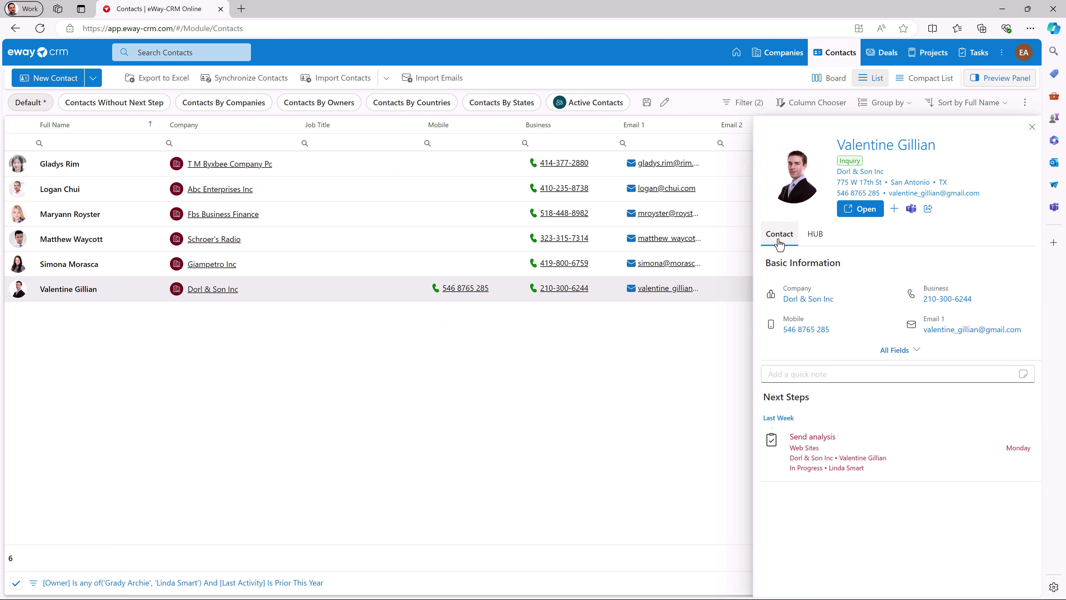
click(789, 372)
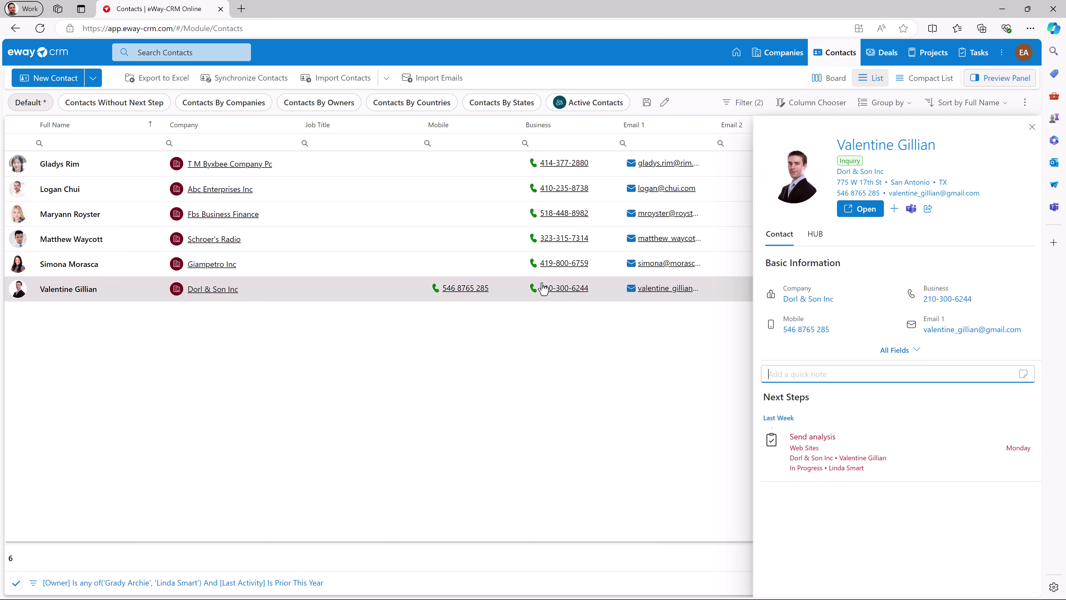
Set the Job Title of the Schroer's Radio contact to CFO directly in the list and close the contact preview.
click(504, 266)
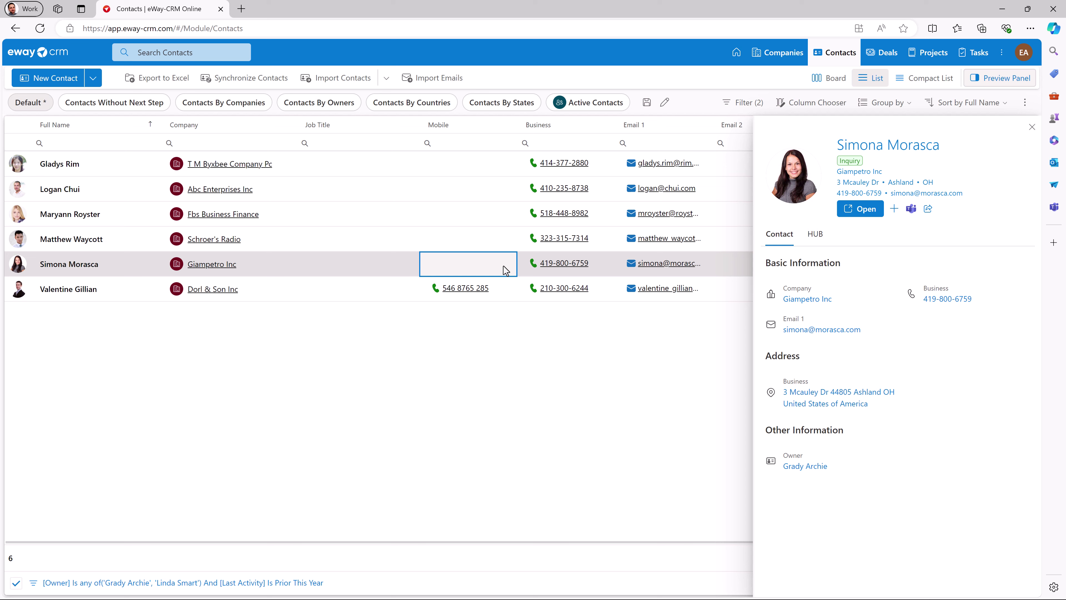
click(415, 282)
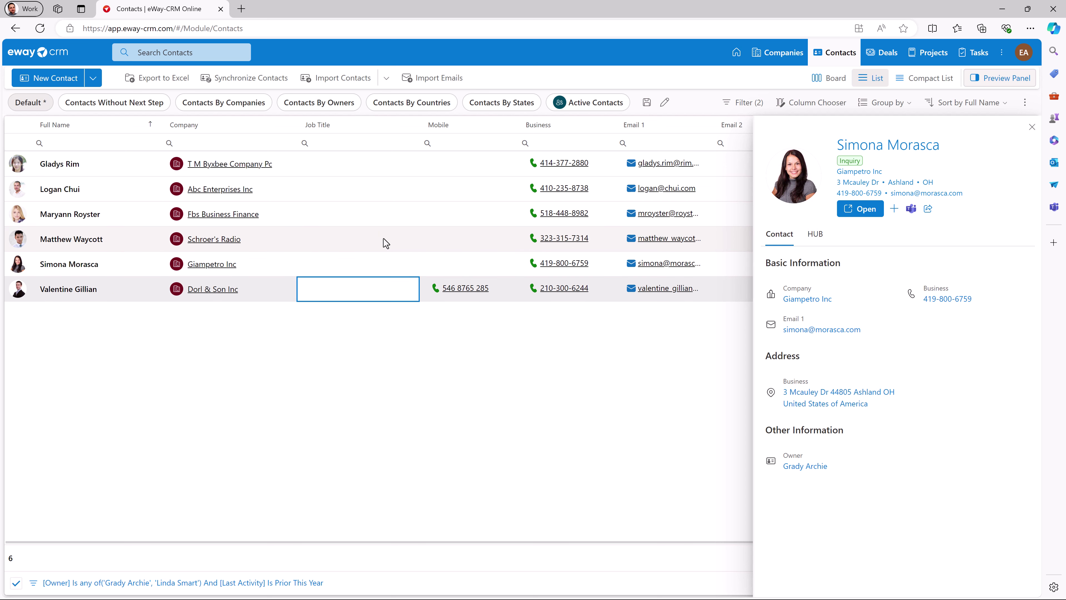
click(399, 244)
click(402, 244)
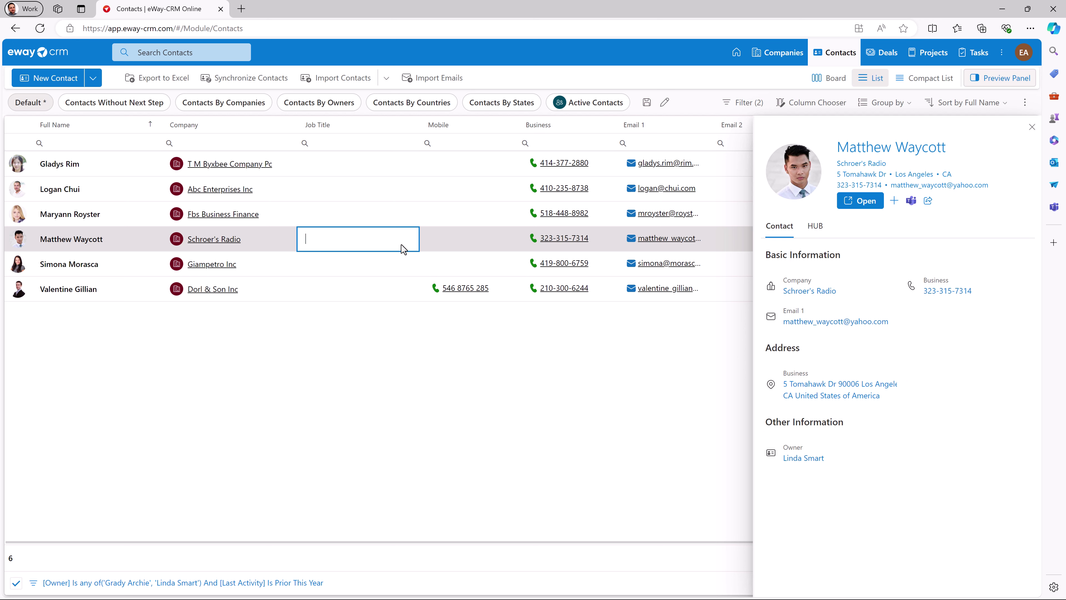
text(CFO)
key(Return)
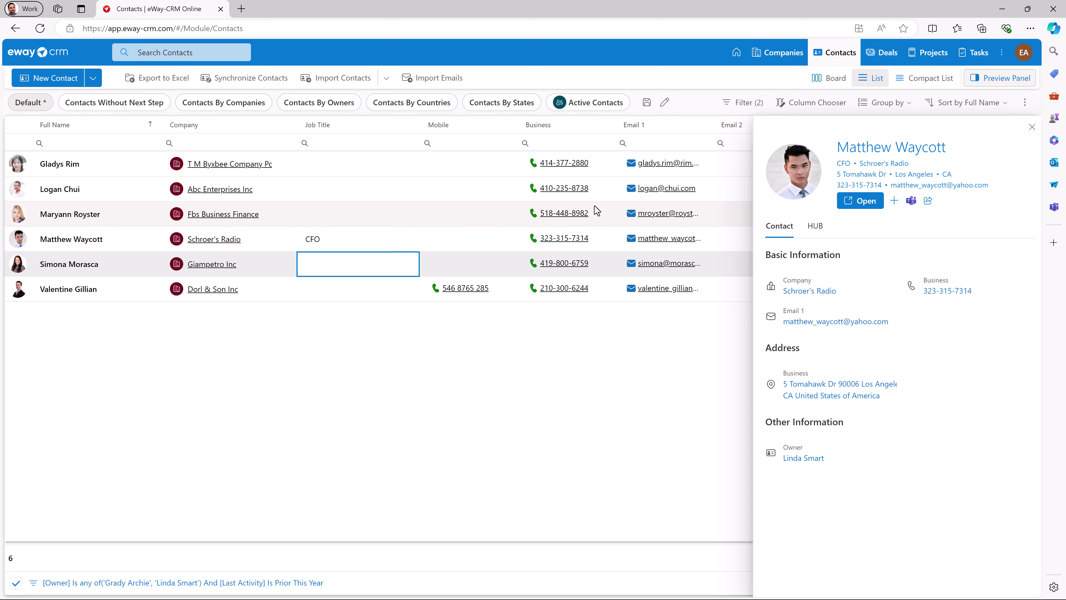
click(1032, 128)
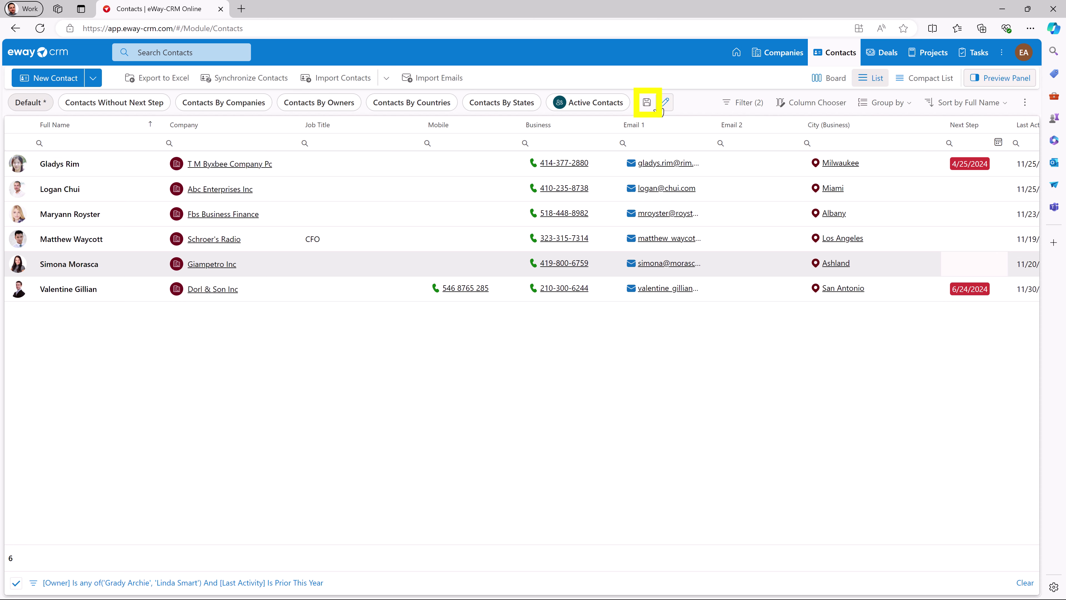
Save the current filtered list as a new view named "Call list" that is shared with all users.
click(647, 102)
text(C)
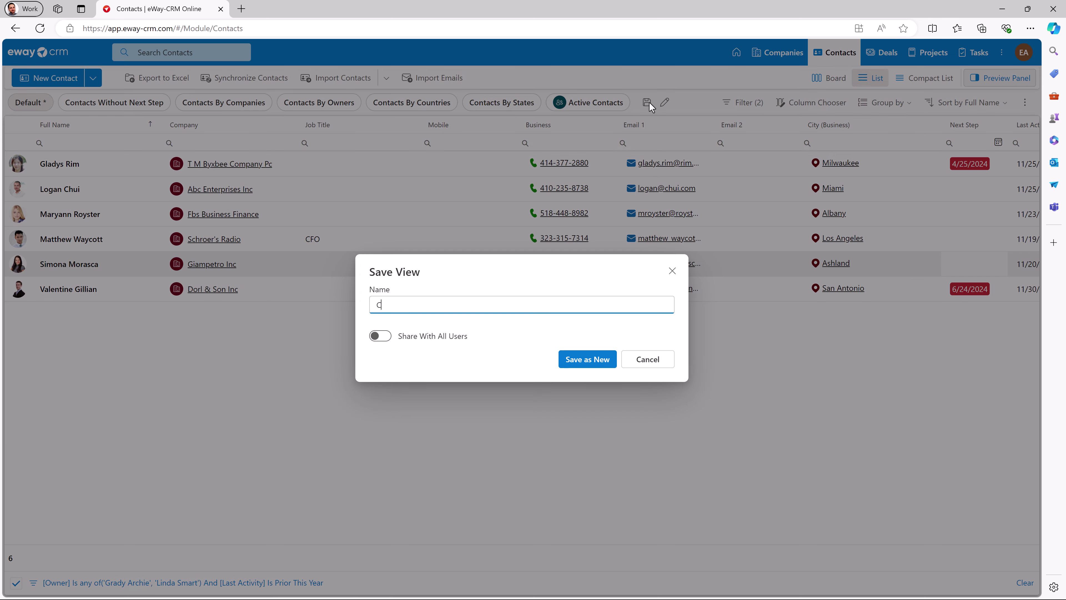
text(all list)
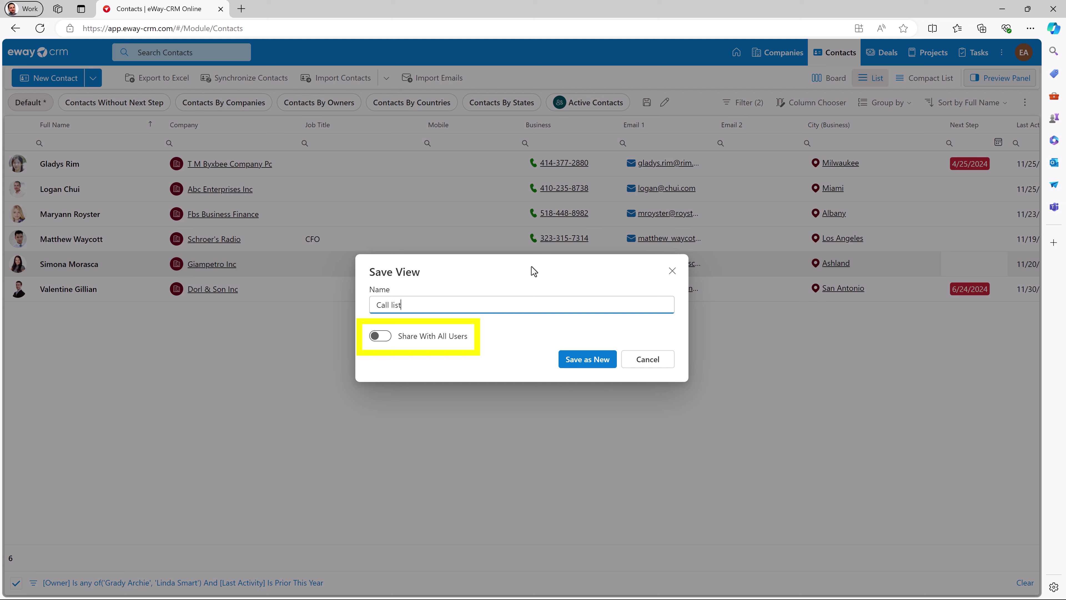
click(382, 336)
click(381, 336)
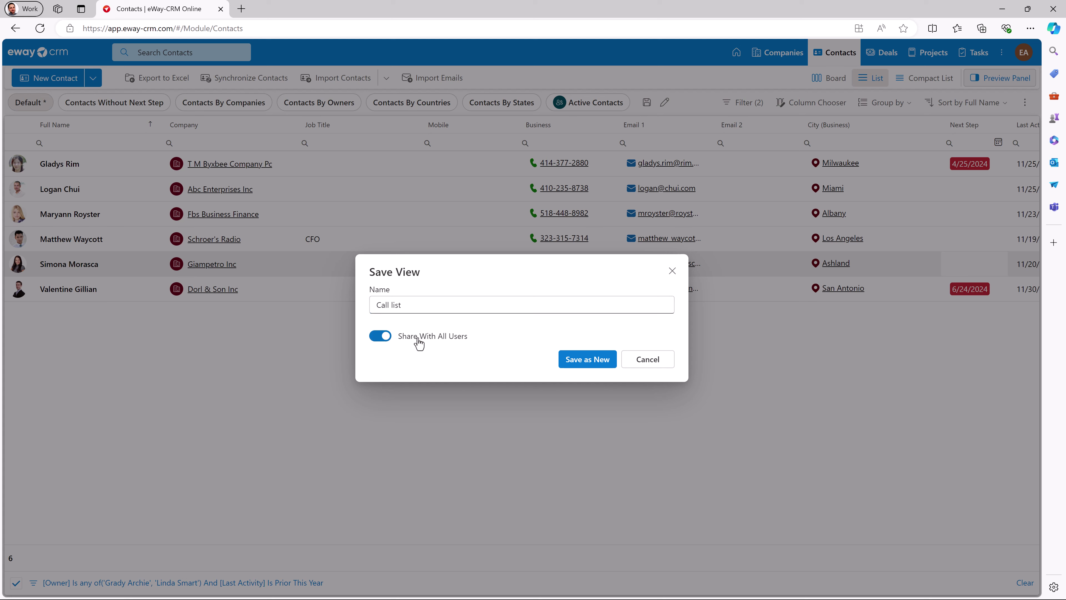
click(579, 362)
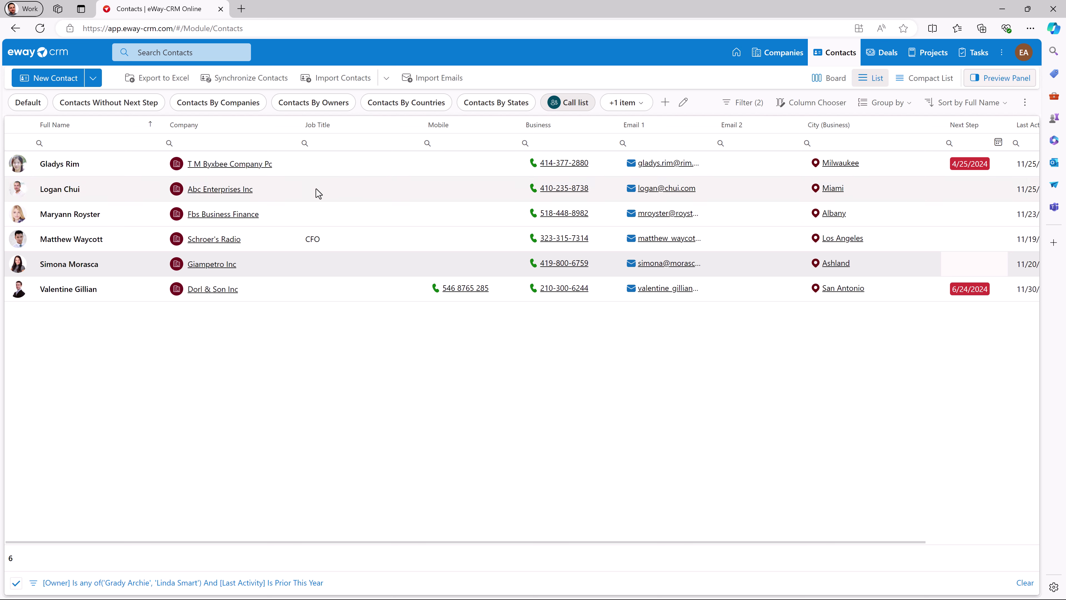
Switch to the Contacts Without Next Step view and delete the shared Call list view in the view settings.
click(151, 108)
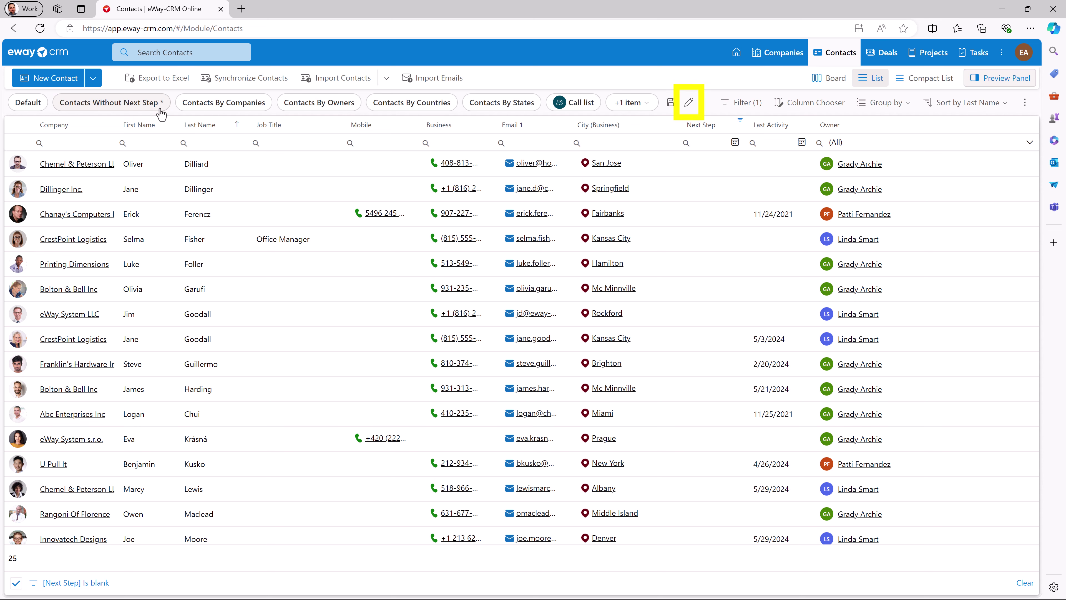
click(684, 104)
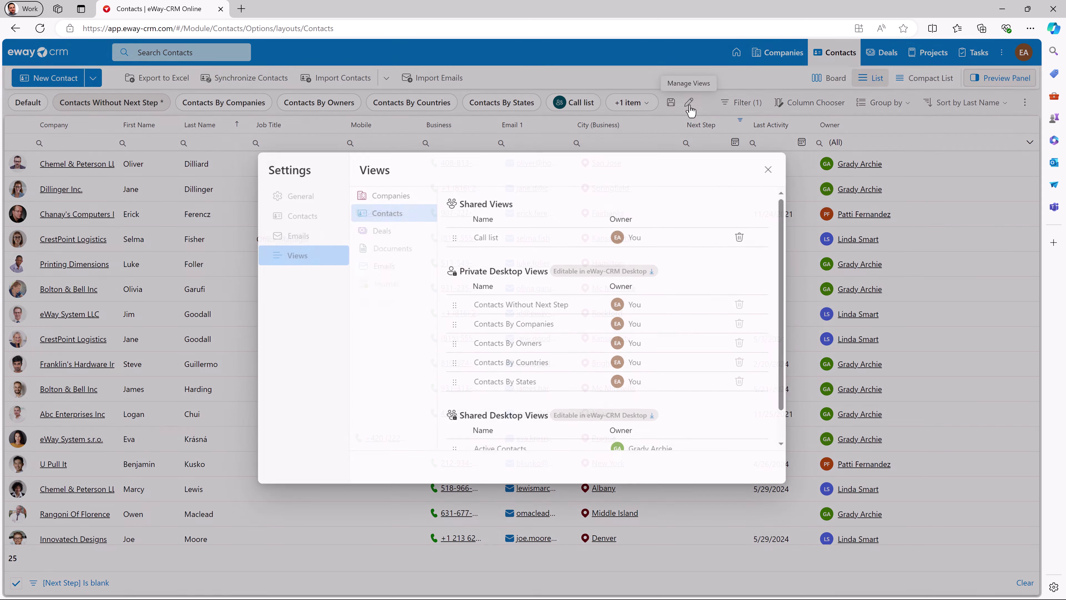
click(742, 237)
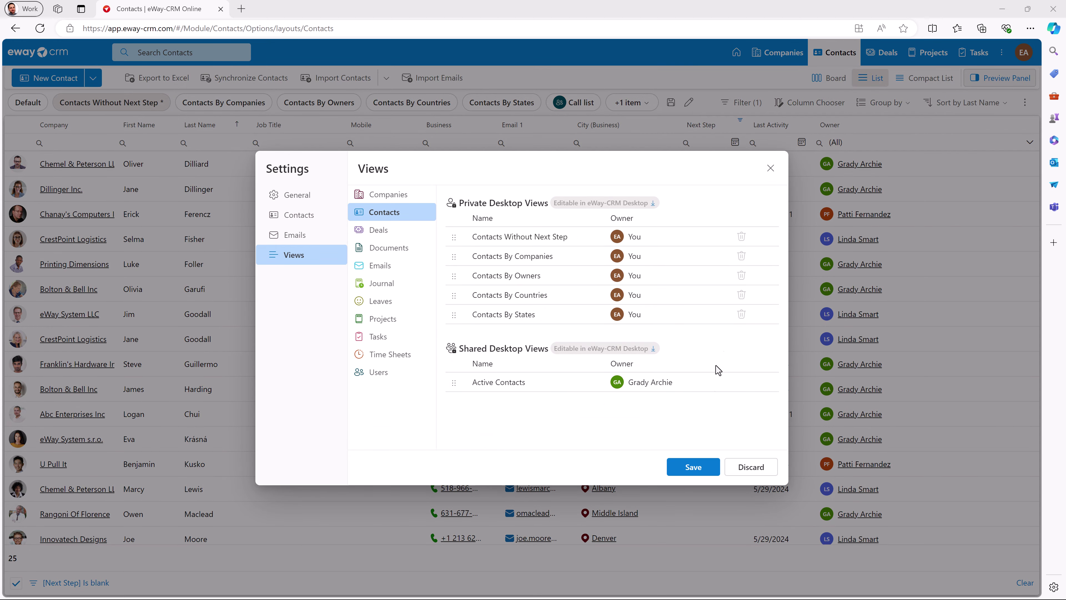
click(694, 468)
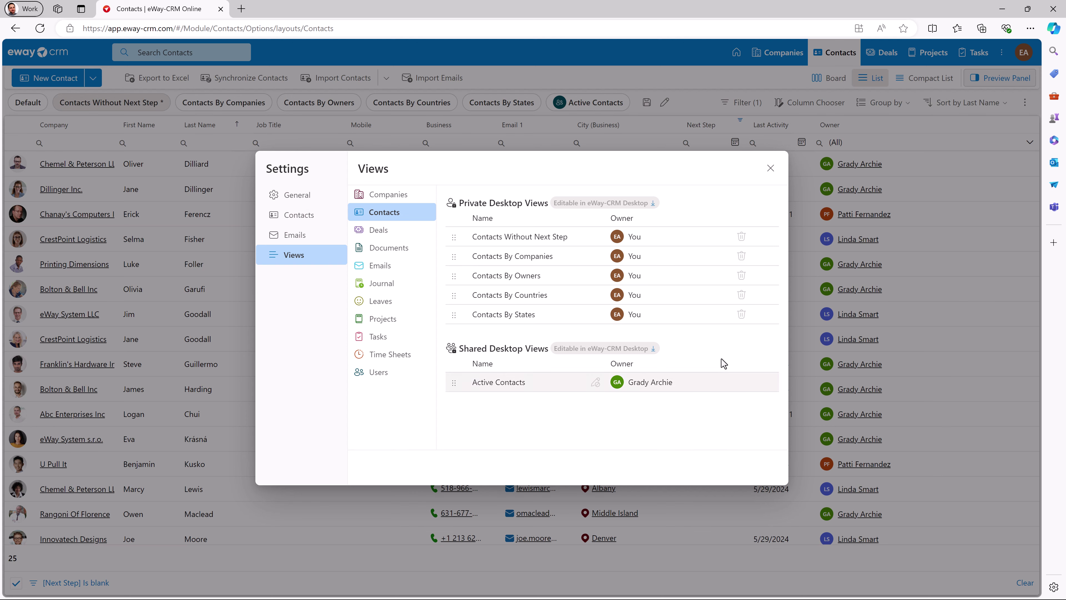
click(769, 169)
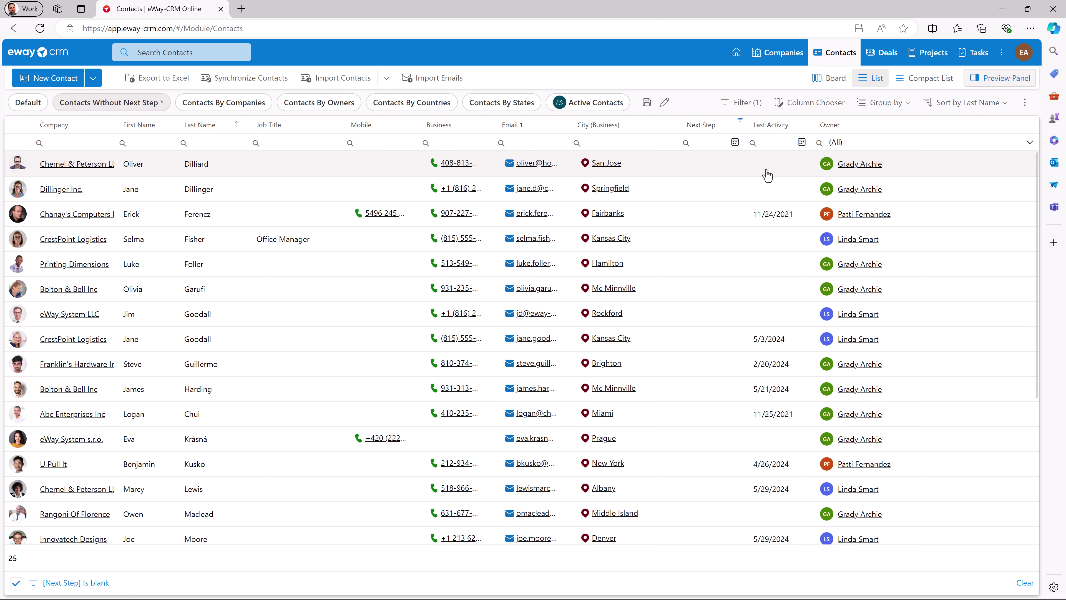
Open the My Pipeline view of the Deals module and show the Group By Box above its columns.
click(877, 55)
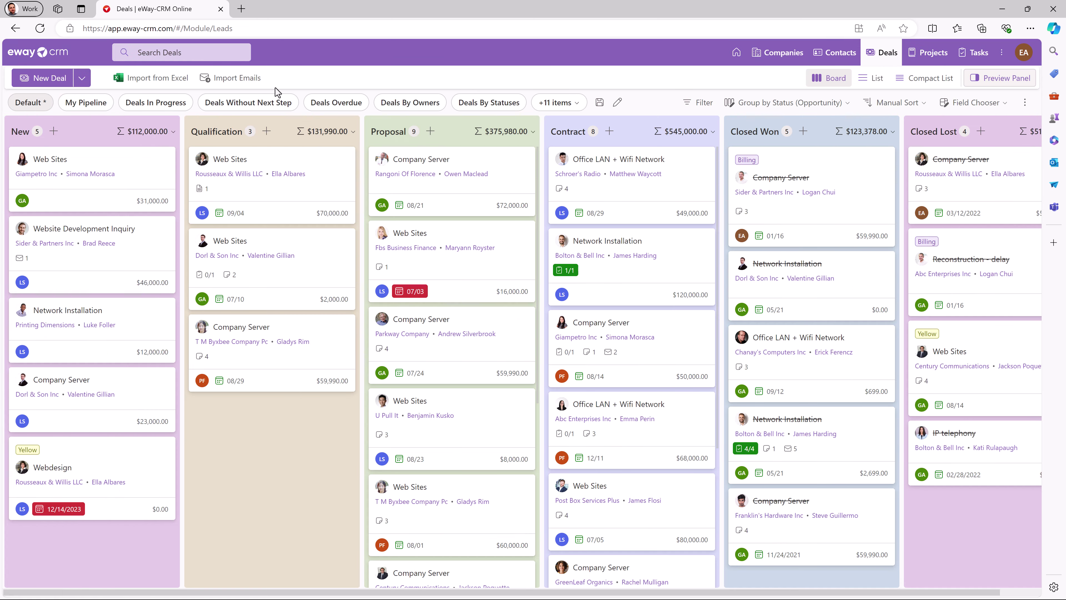
click(108, 103)
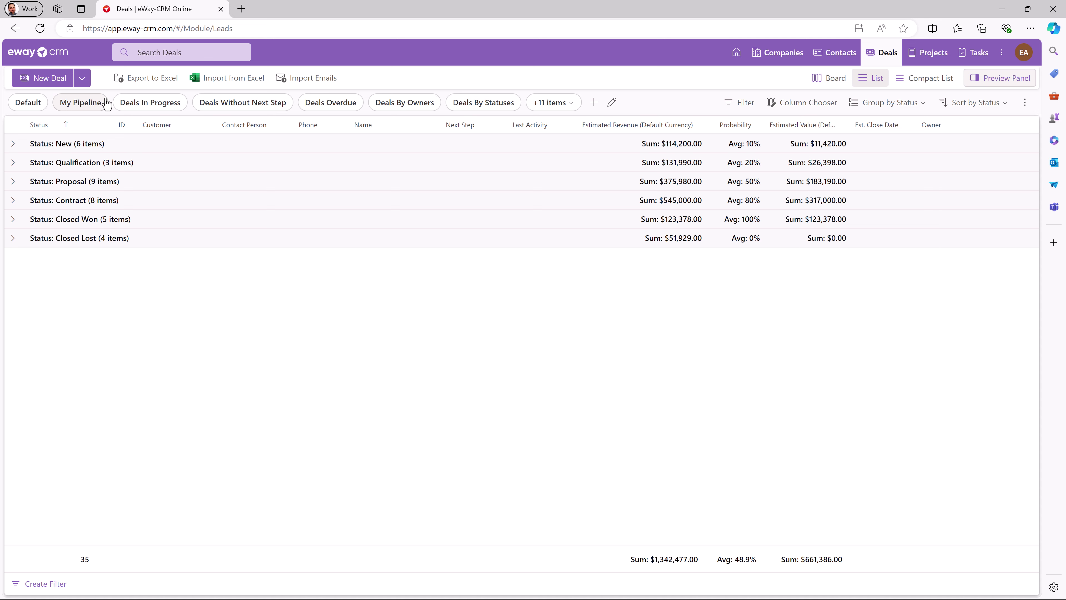
right_click(103, 122)
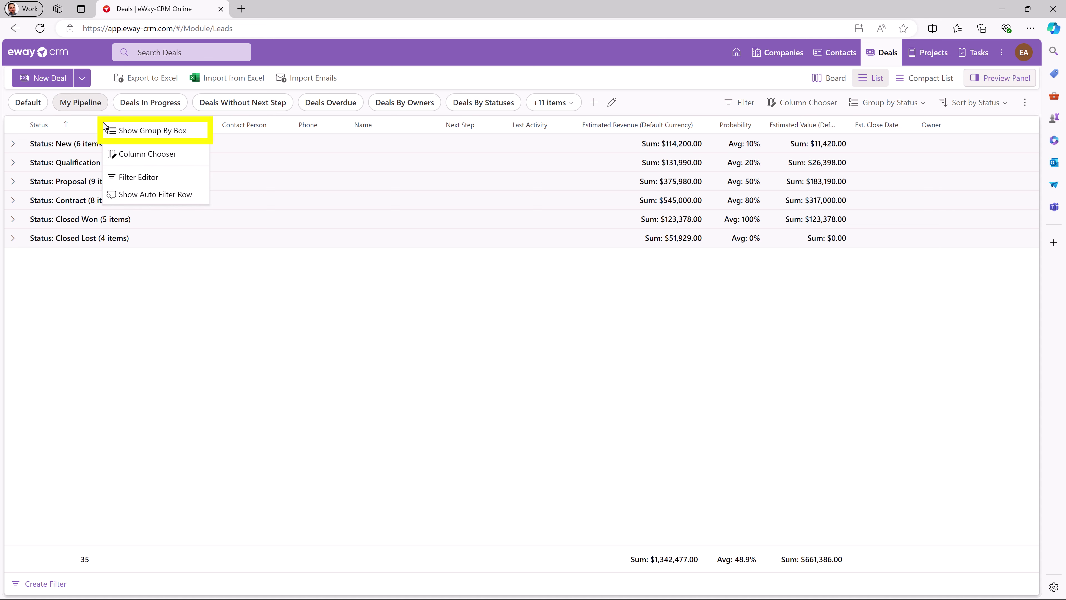
click(124, 131)
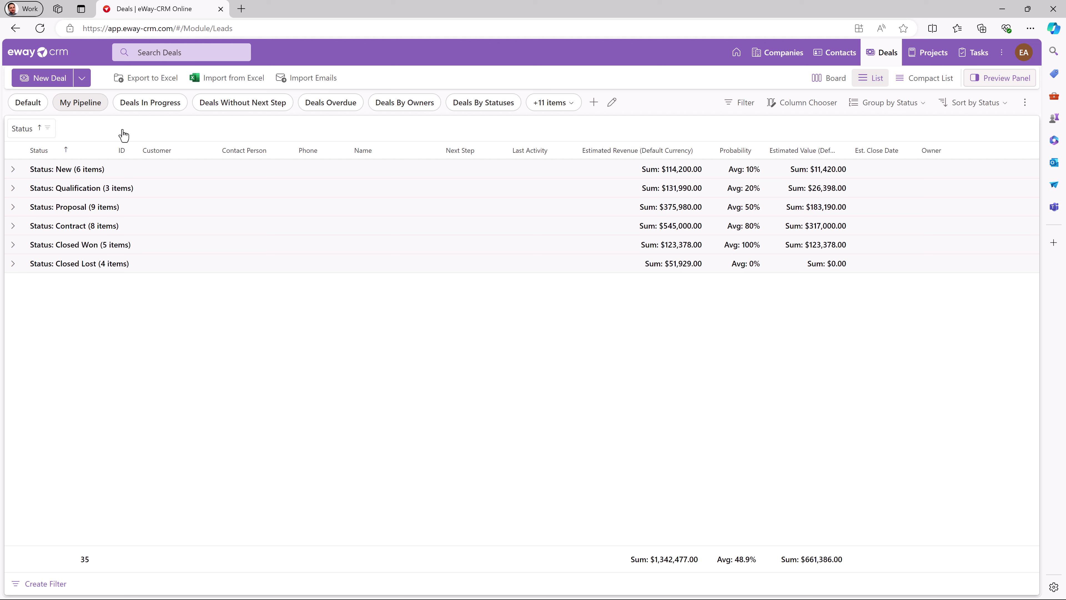
Add the City column from the Column Chooser to the deals list, directly after Last Activity.
right_click(113, 147)
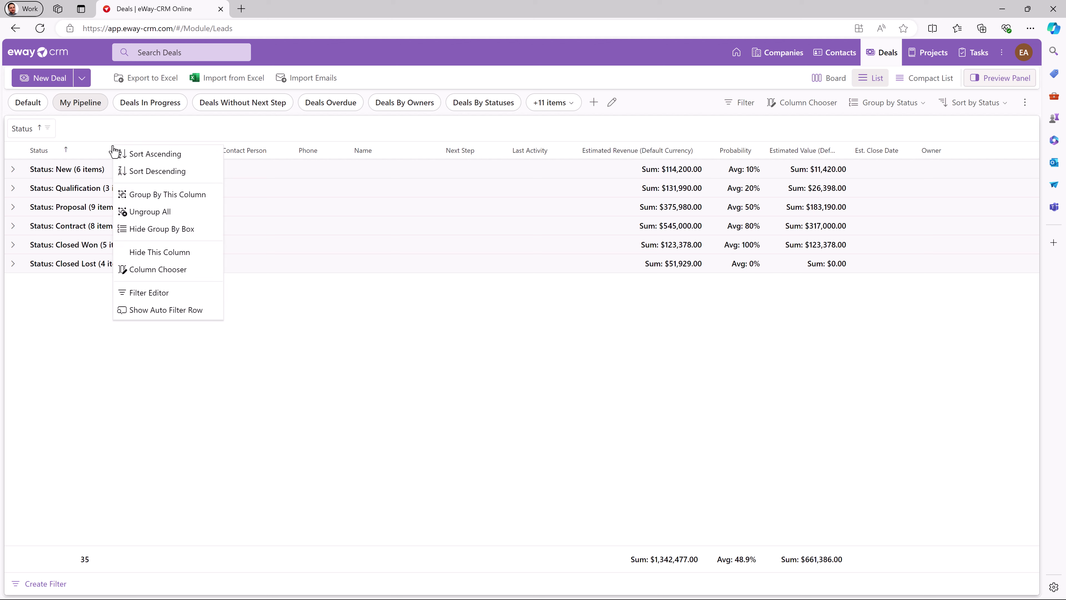
click(166, 270)
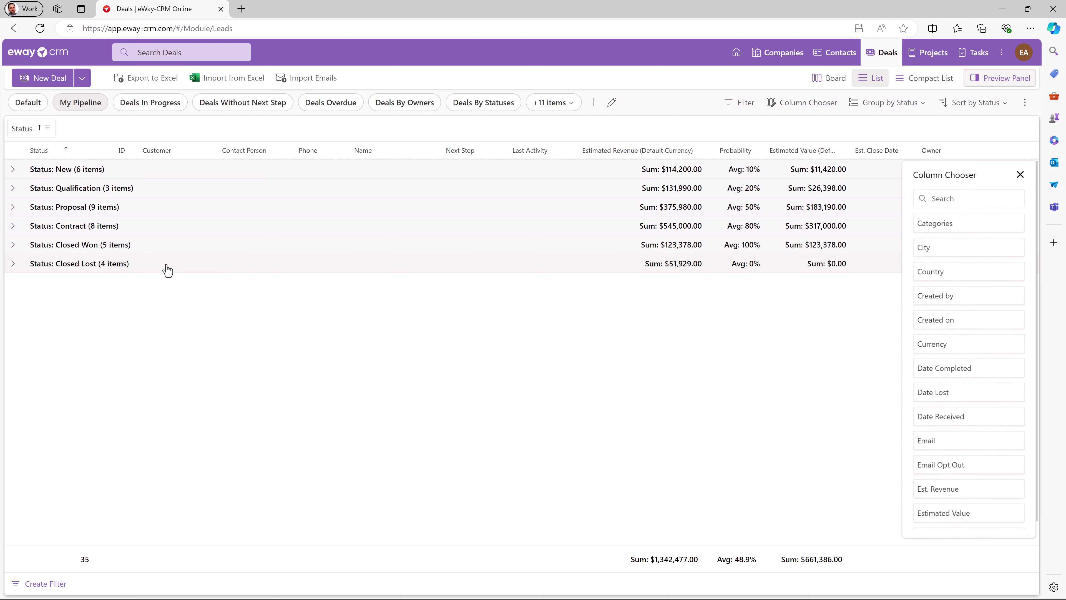
drag(940, 245, 579, 154)
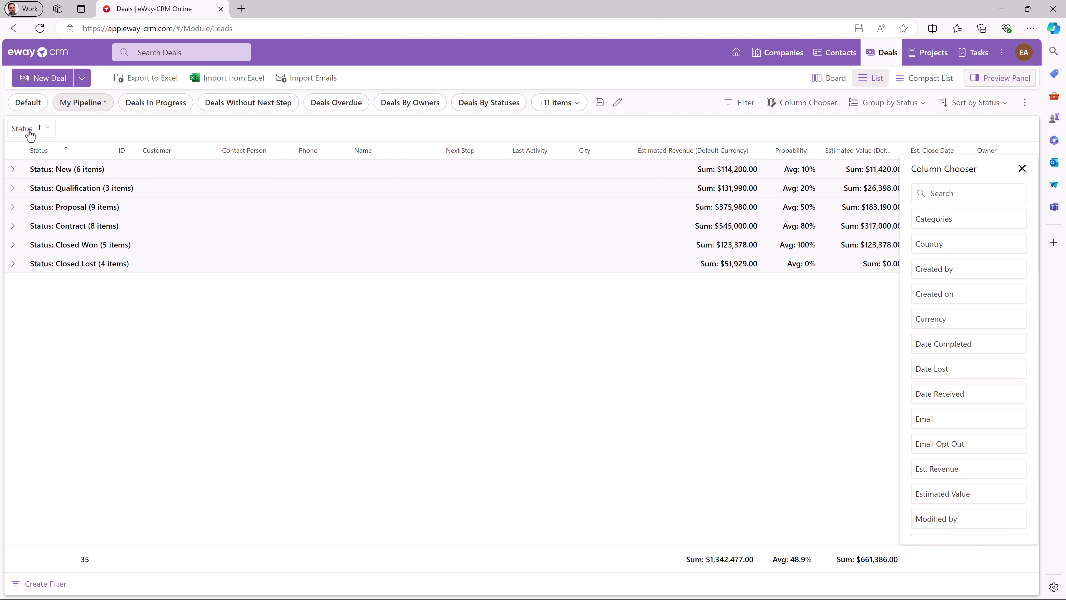
Remove the Status grouping from the deals list and group it by City first and Probability second.
drag(29, 131, 159, 150)
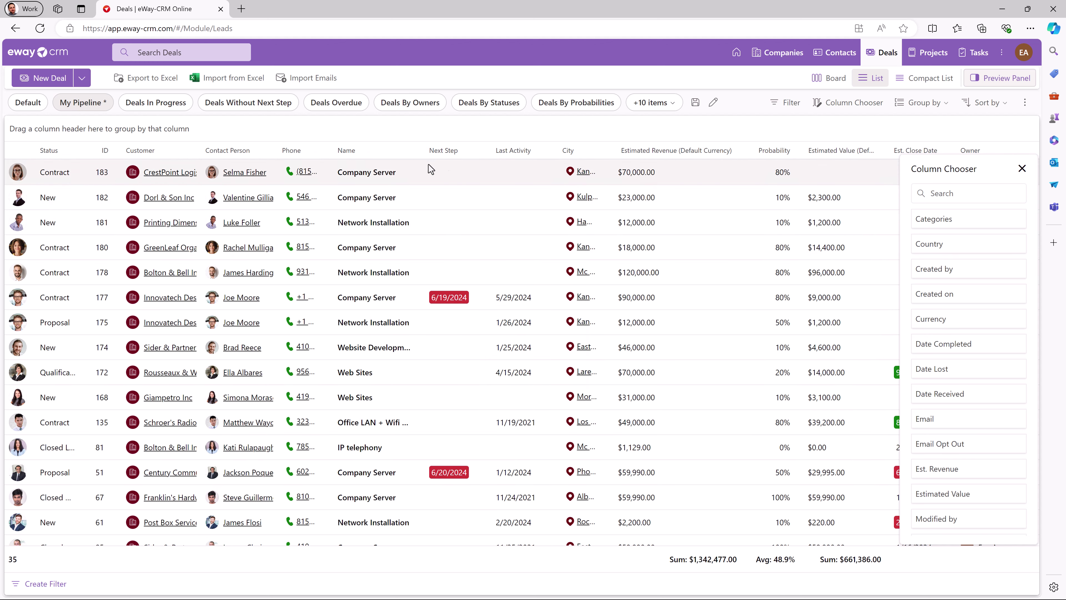
drag(574, 156, 438, 130)
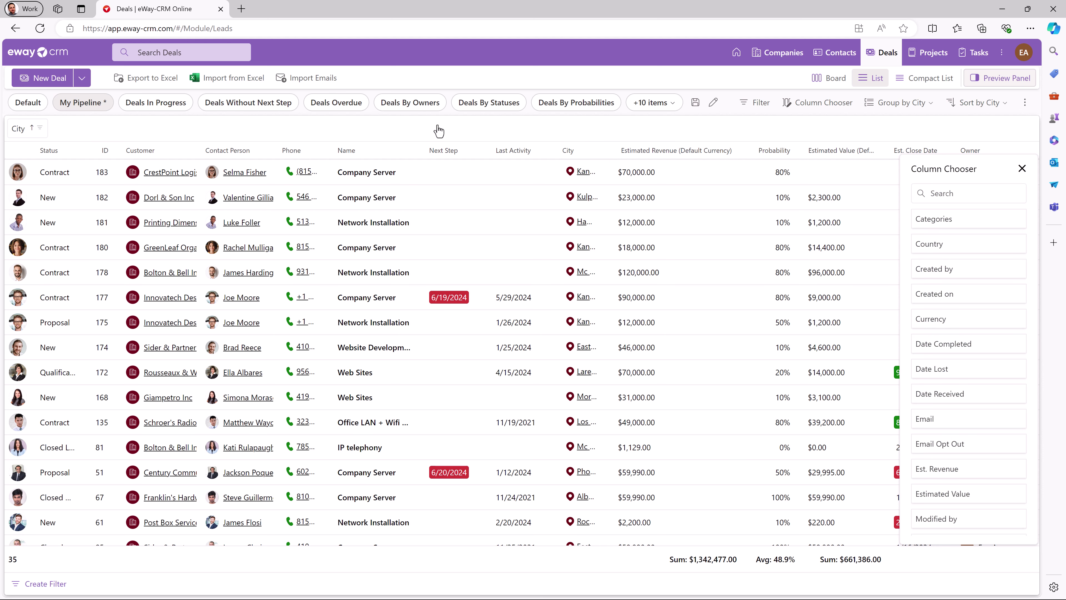
drag(791, 150, 466, 134)
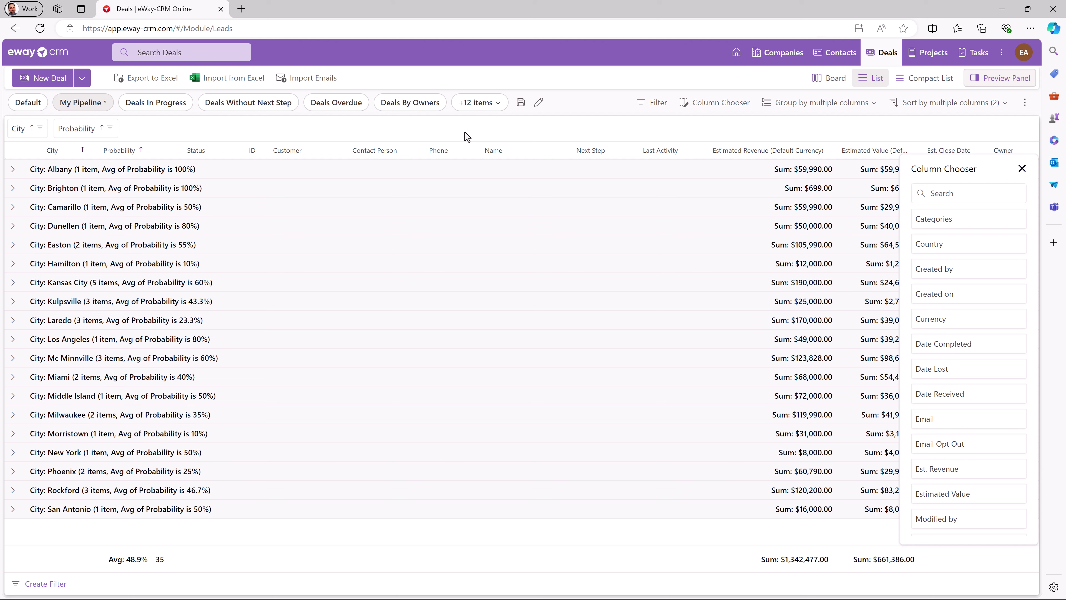
Swap the grouping order to Probability before City and back to City first, and close the Column Chooser.
drag(33, 134, 136, 134)
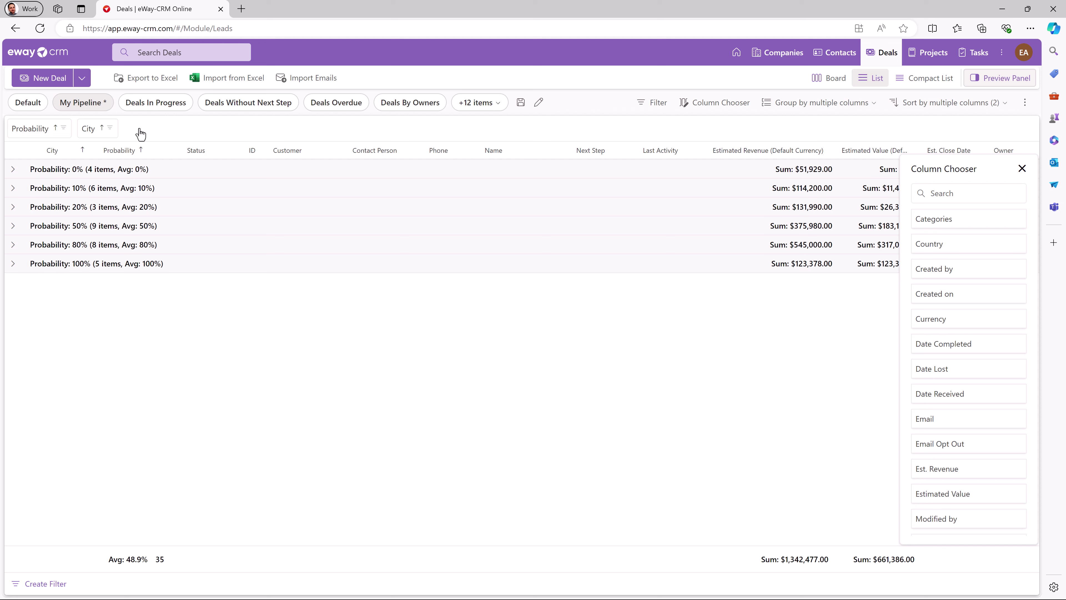
drag(40, 133, 142, 135)
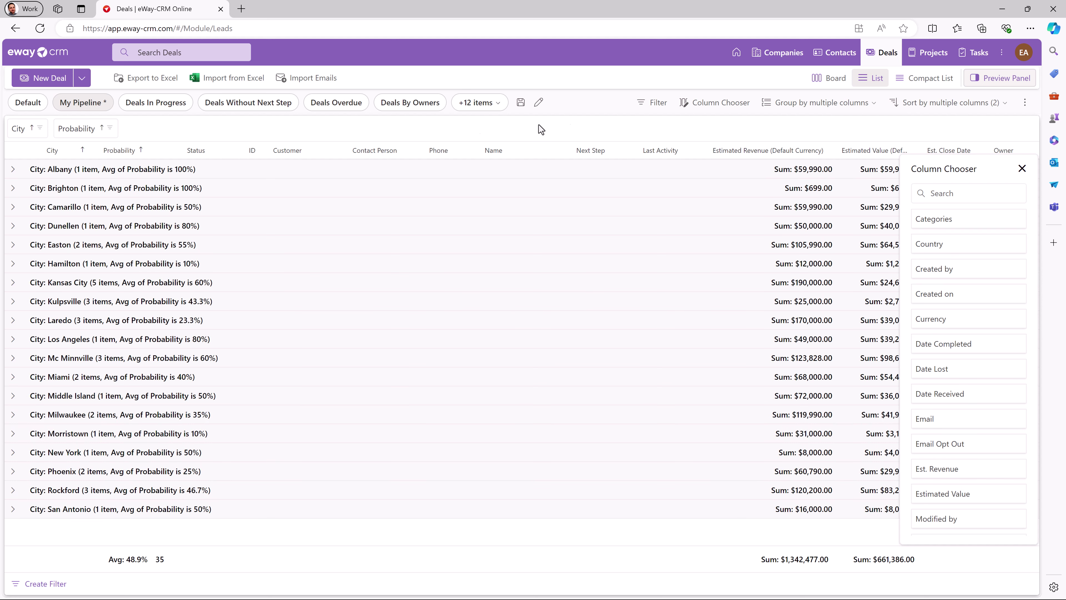
click(1022, 169)
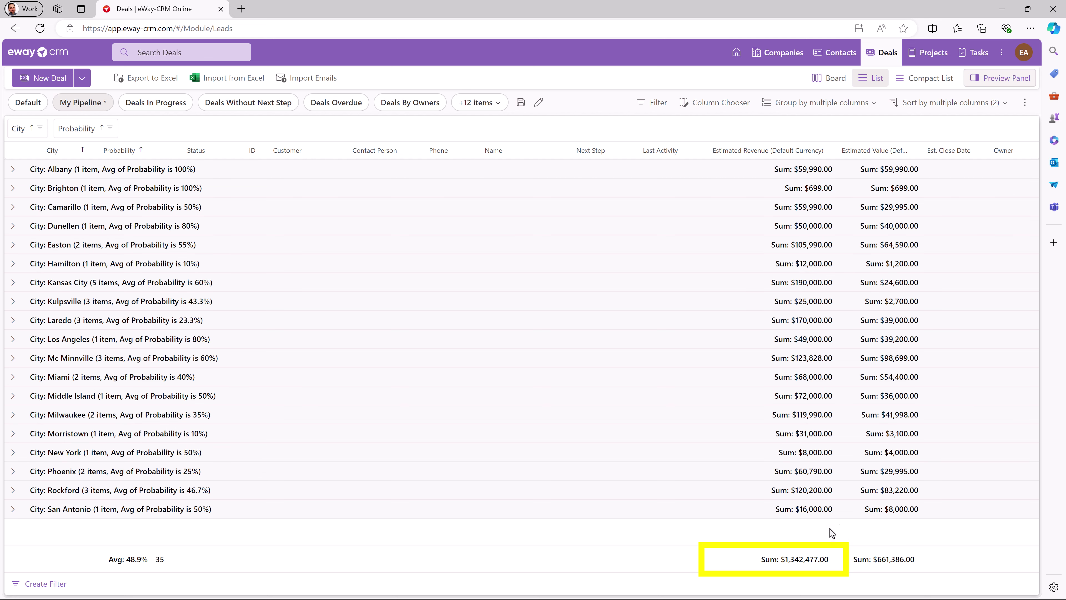
View the summary function choices for the Estimated Revenue total and expand the Kansas City group down to its 80% probability deals.
click(806, 564)
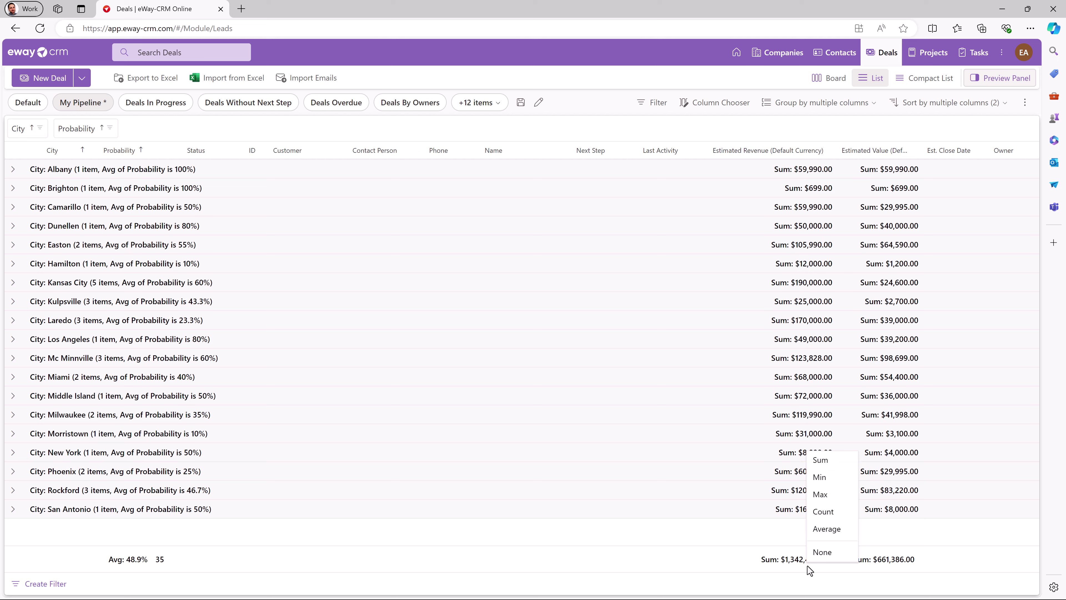
click(807, 566)
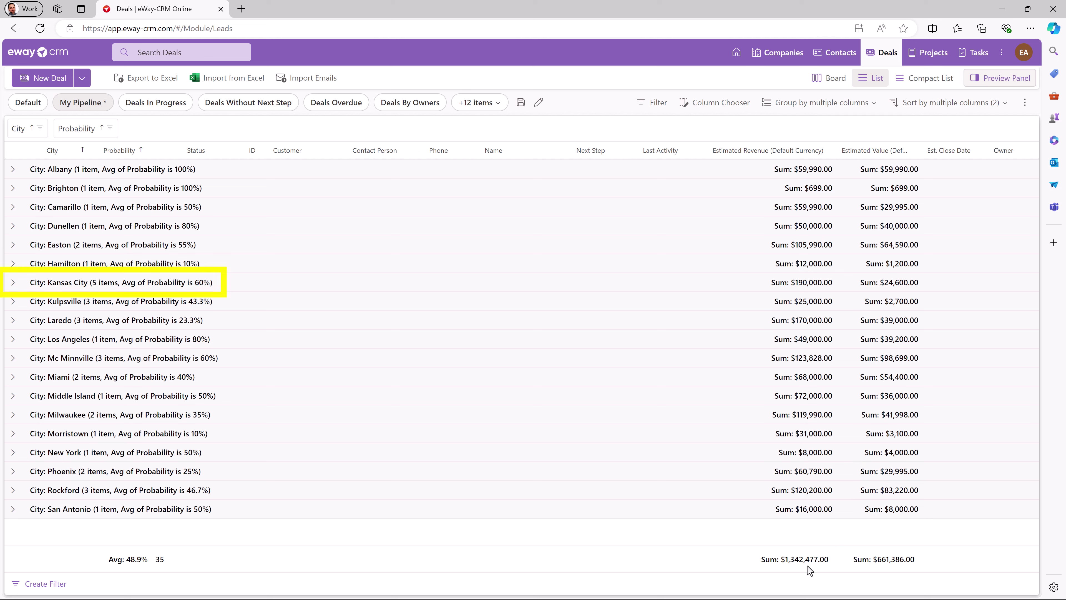
click(12, 283)
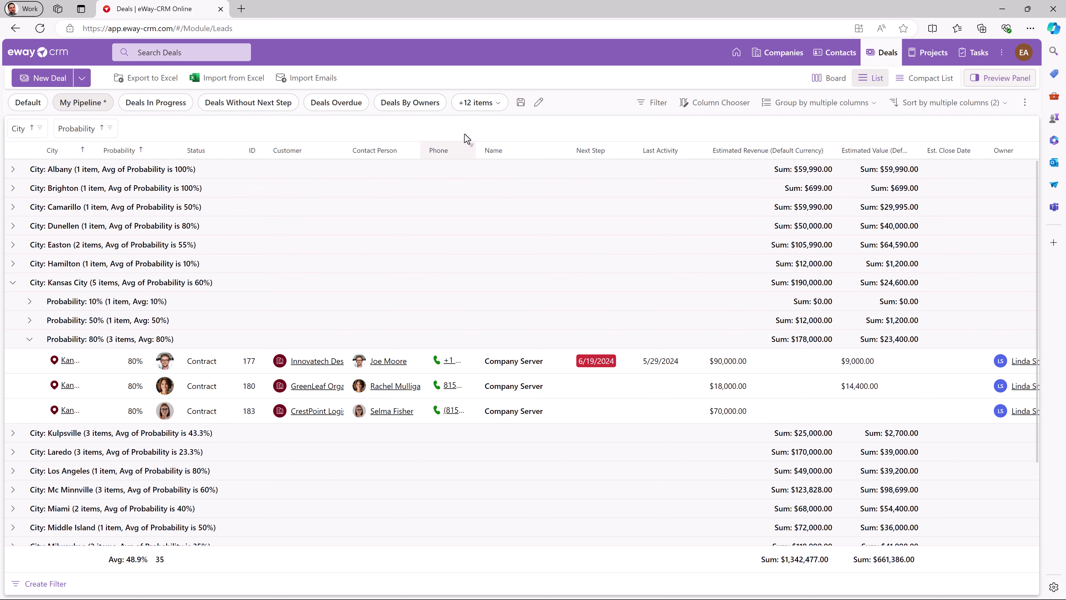
Save the grouped deals list as a new view named "Deals by Cities and Probability" shared with all users.
click(520, 106)
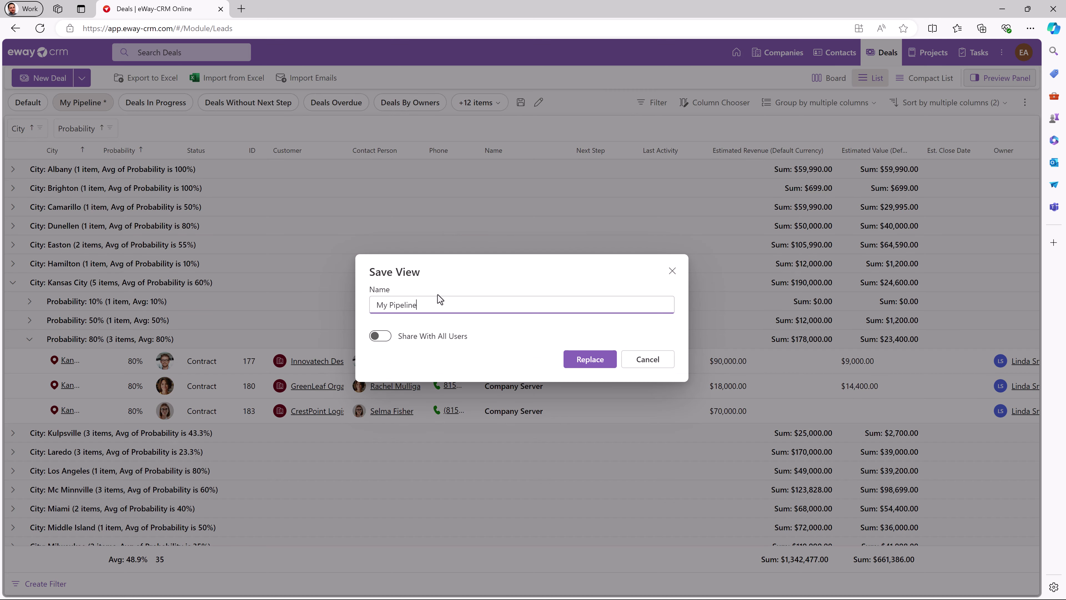
drag(431, 305, 299, 302)
text(Deals by Cities and Probability)
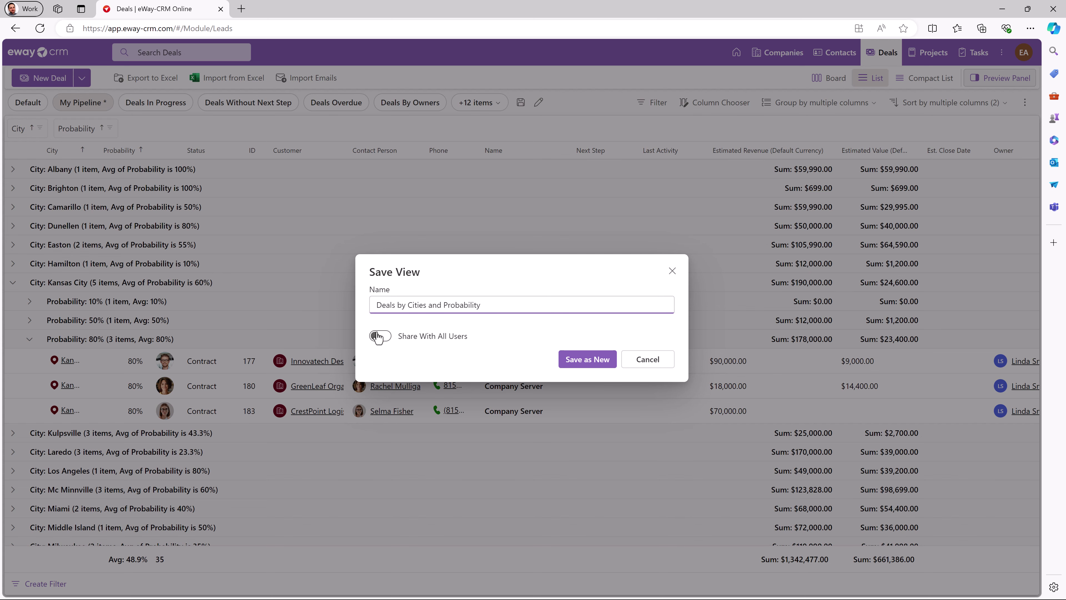
click(379, 336)
click(588, 359)
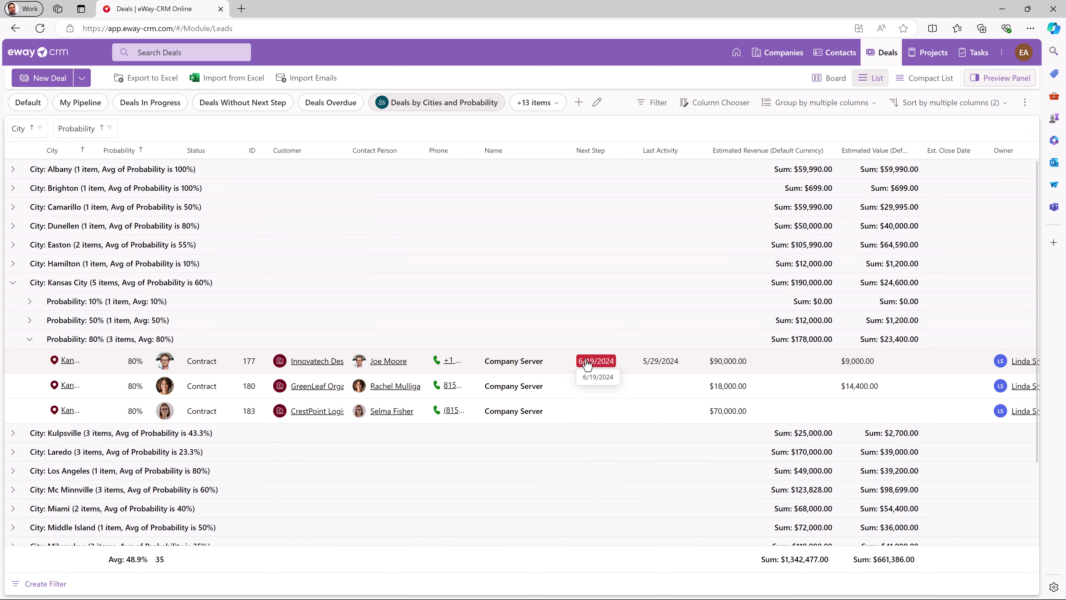